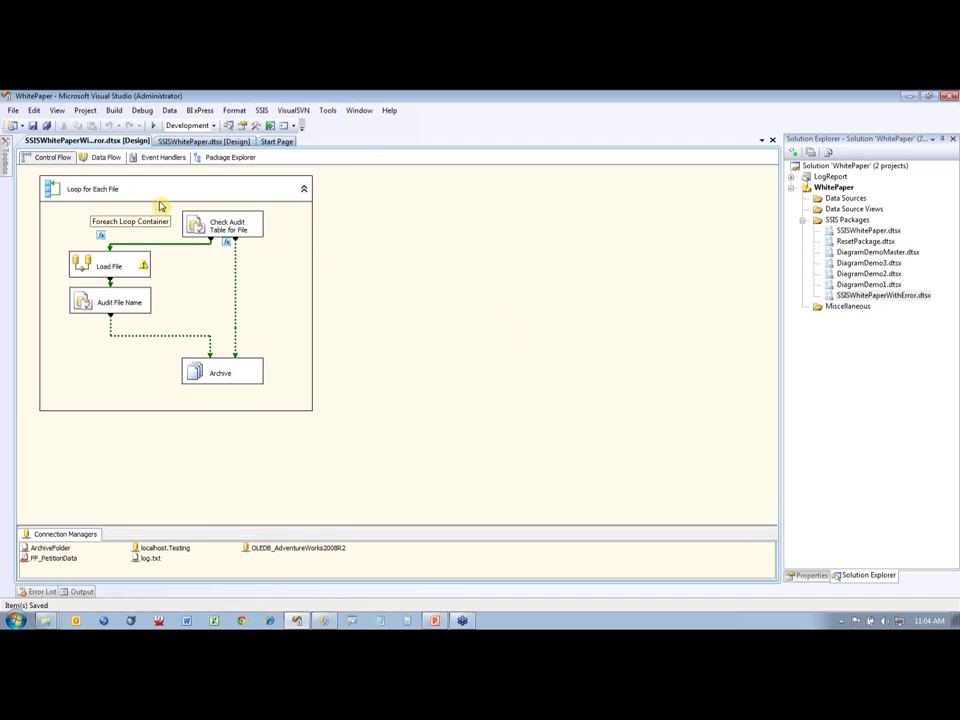
Select each task in the Loop for Each File container in turn, then clear the selection
{"action": "left_click", "coordinate": [131, 202]}
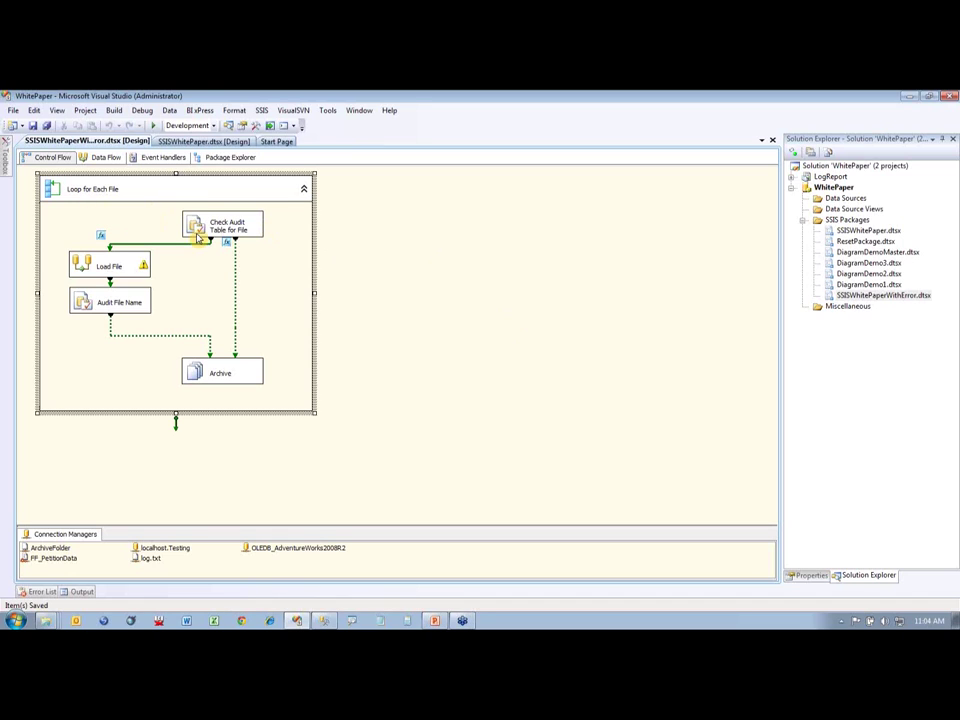
{"action": "left_click", "coordinate": [240, 255]}
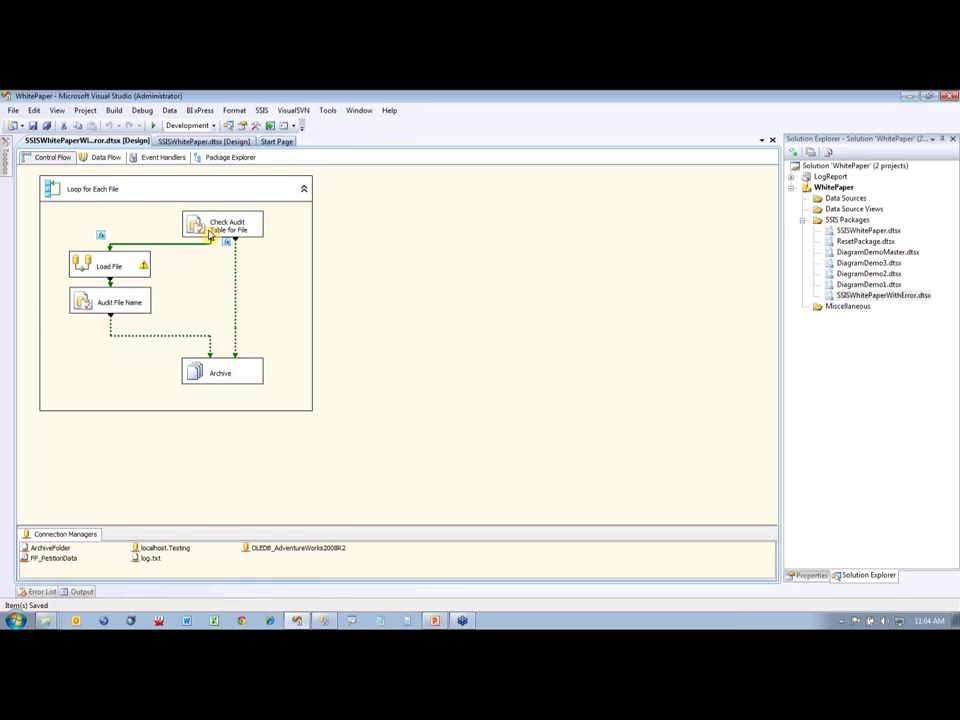
{"action": "left_click", "coordinate": [221, 233]}
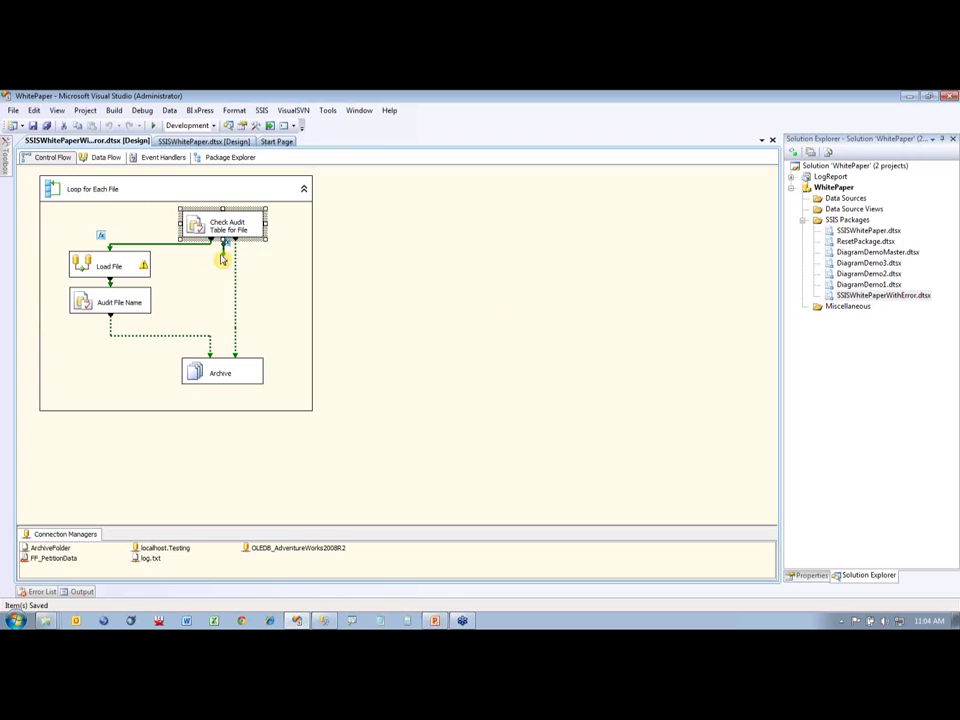
{"action": "left_click", "coordinate": [107, 263]}
{"action": "left_click", "coordinate": [116, 303]}
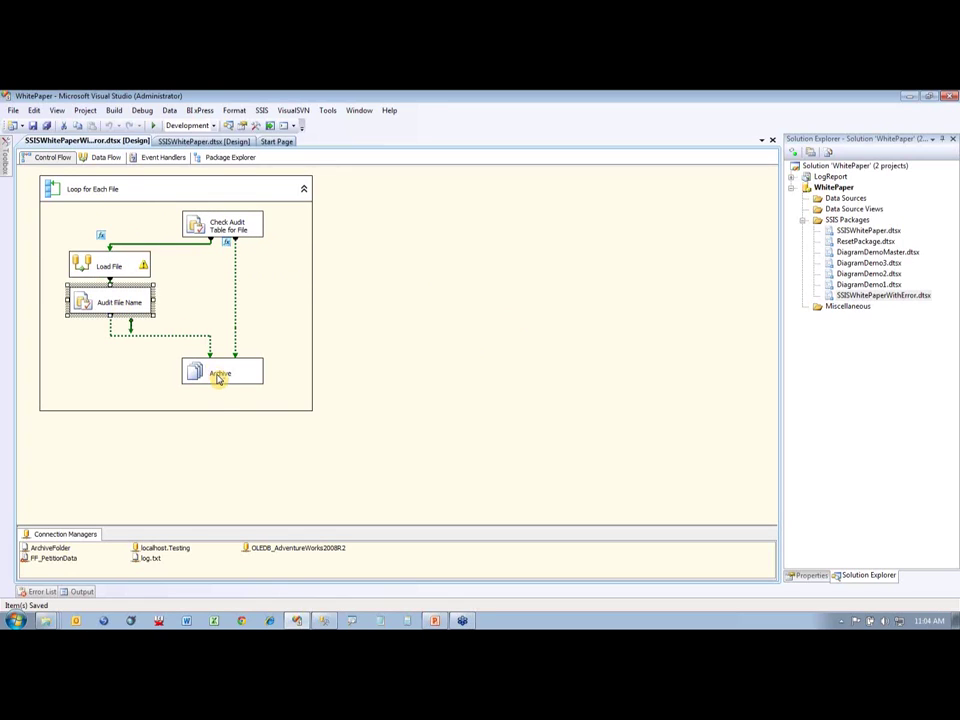
{"action": "left_click", "coordinate": [216, 376]}
{"action": "left_click", "coordinate": [367, 319]}
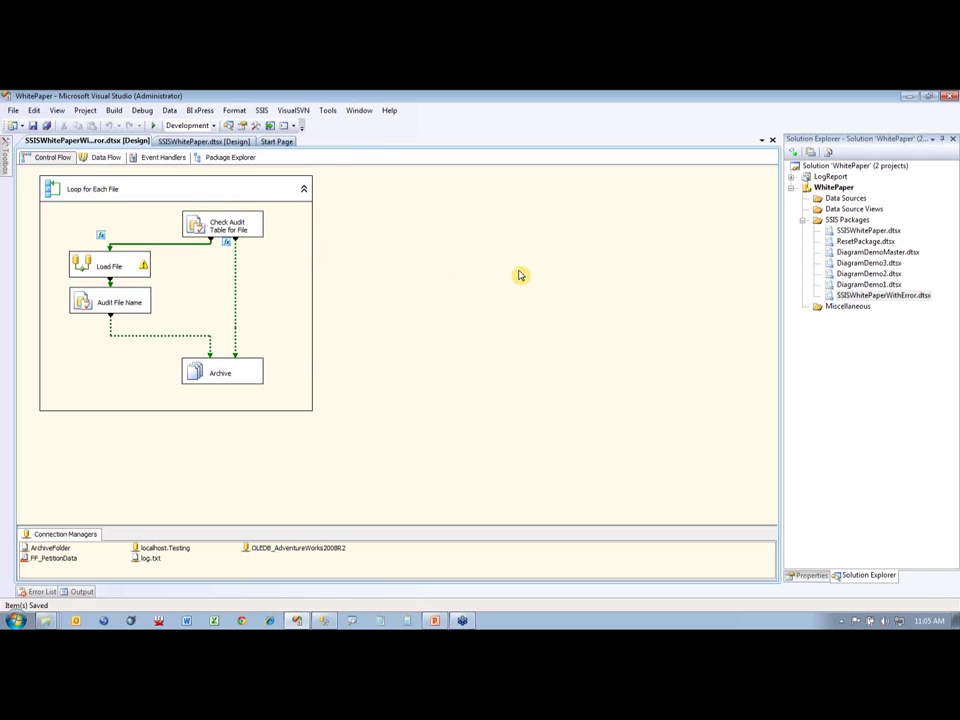
Close the WithError package, run SSISWhitePaper.dtsx to completion, and stop debugging
{"action": "left_click", "coordinate": [849, 233]}
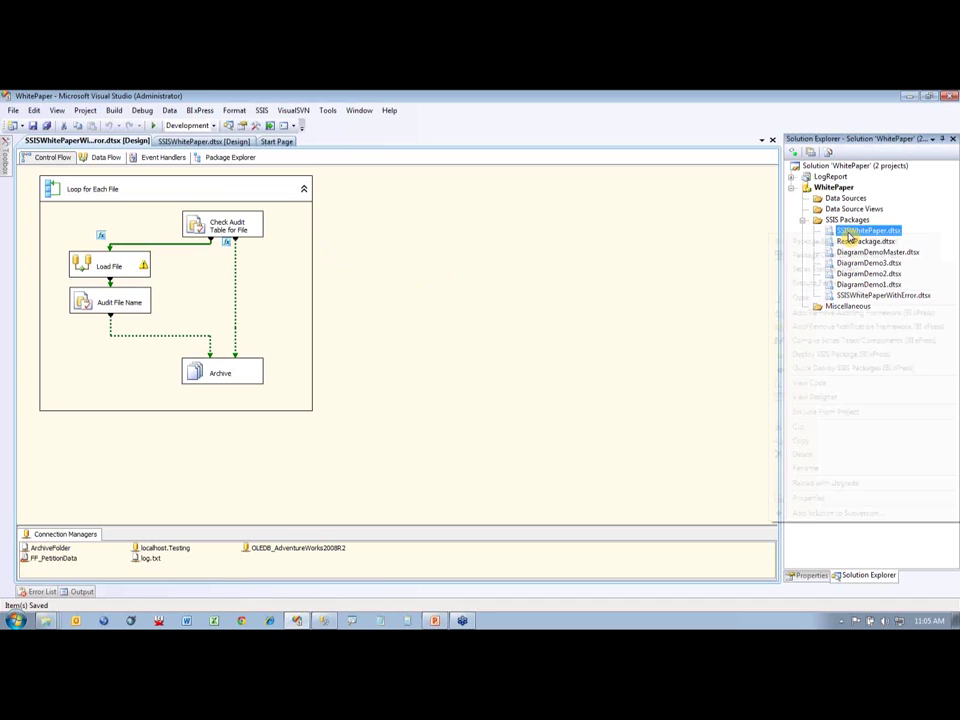
{"action": "left_click", "coordinate": [772, 140]}
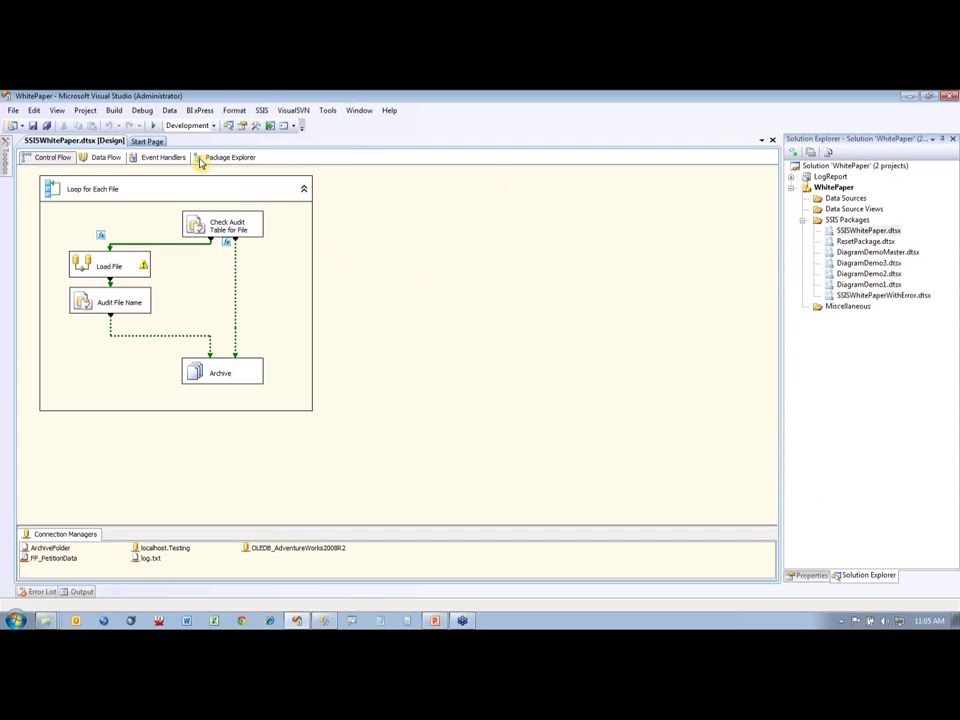
{"action": "right_click", "coordinate": [868, 231]}
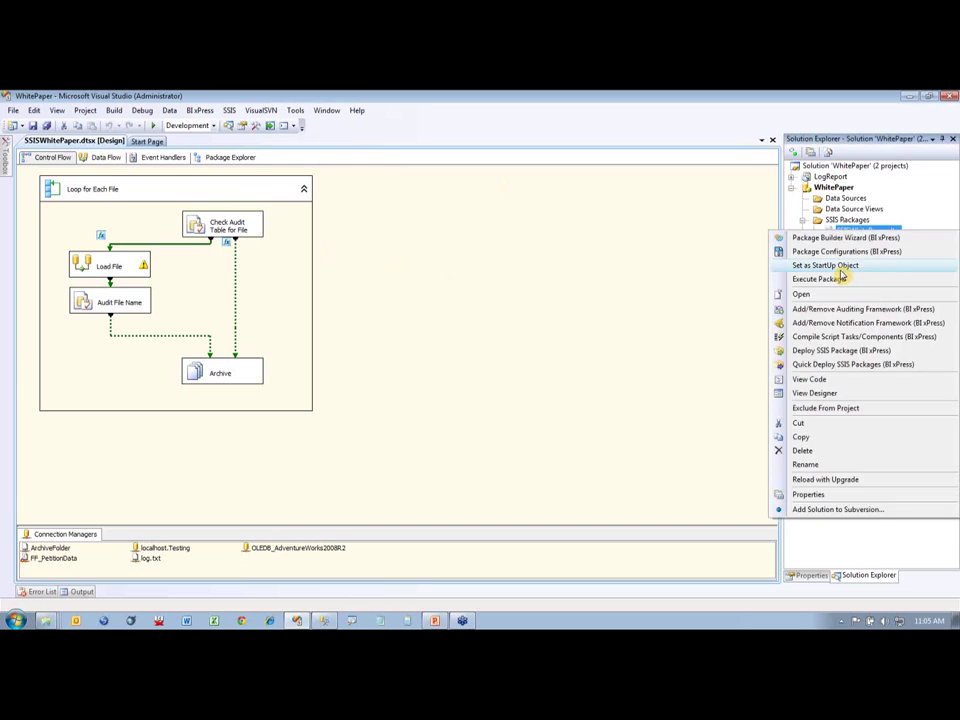
{"action": "left_click", "coordinate": [840, 276]}
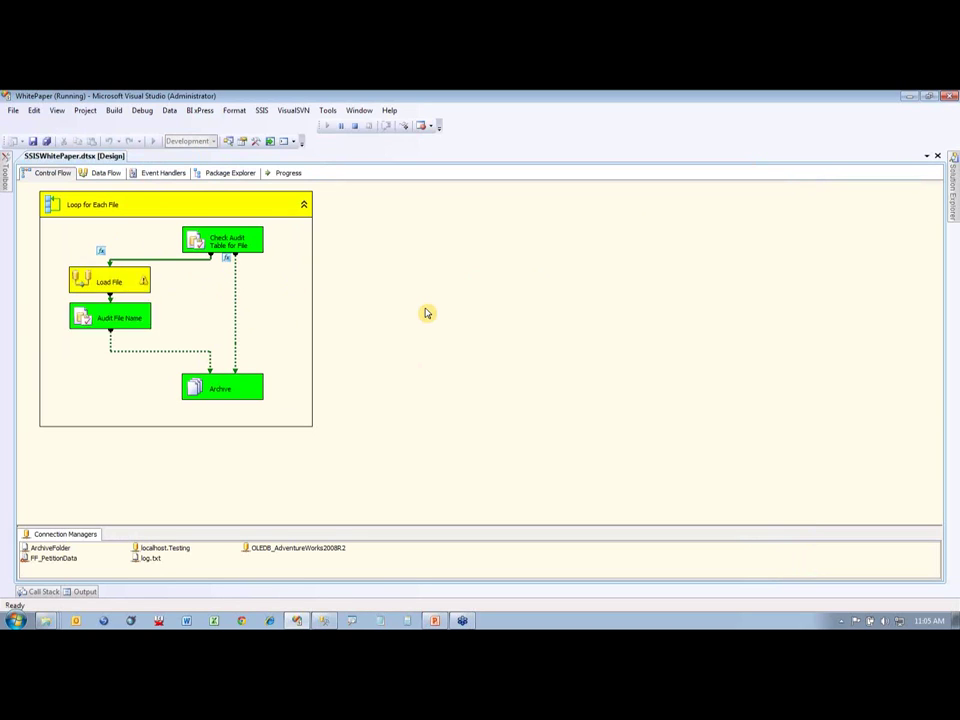
{"action": "left_click", "coordinate": [354, 126]}
{"action": "left_click", "coordinate": [843, 242]}
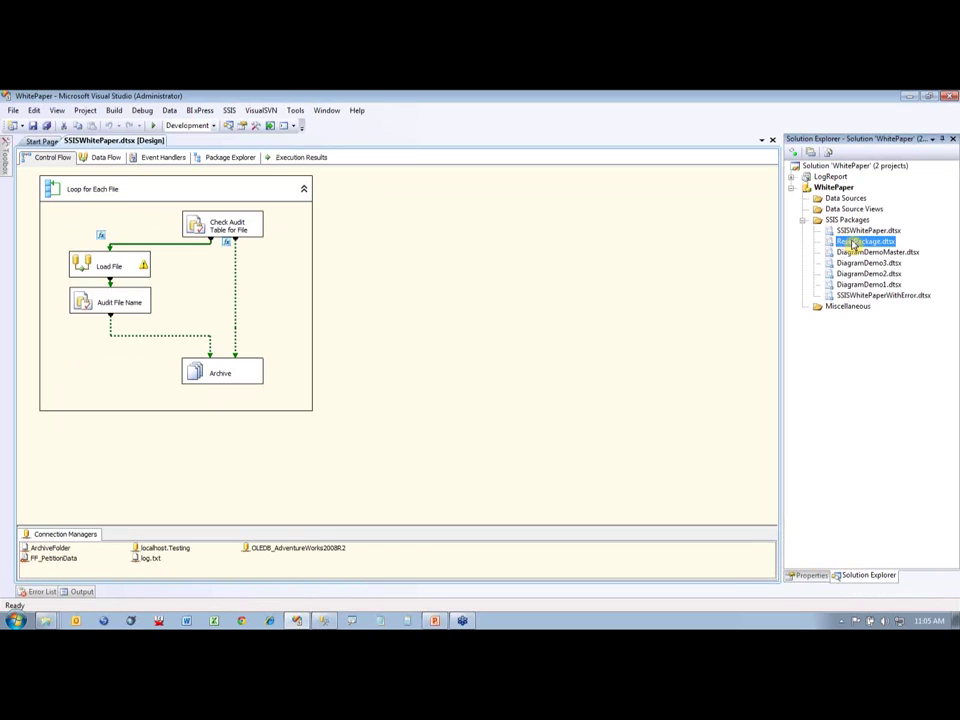
Select the Archive, Load File, Audit File Name and Check Audit Table for File tasks
{"action": "left_click", "coordinate": [222, 371]}
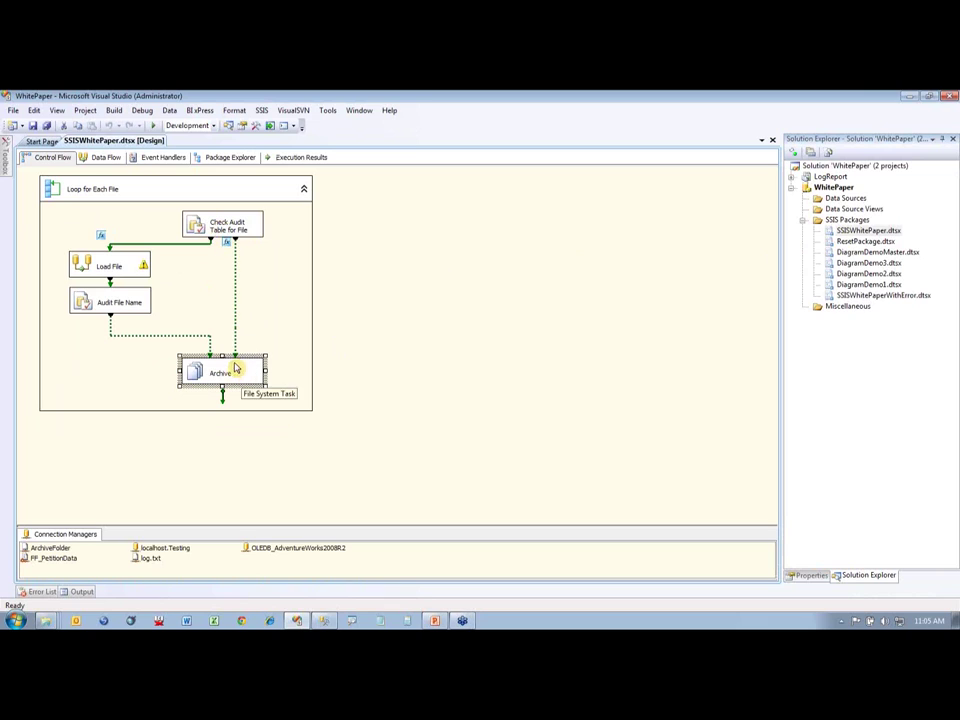
{"action": "left_click", "coordinate": [104, 278]}
{"action": "left_click", "coordinate": [102, 300]}
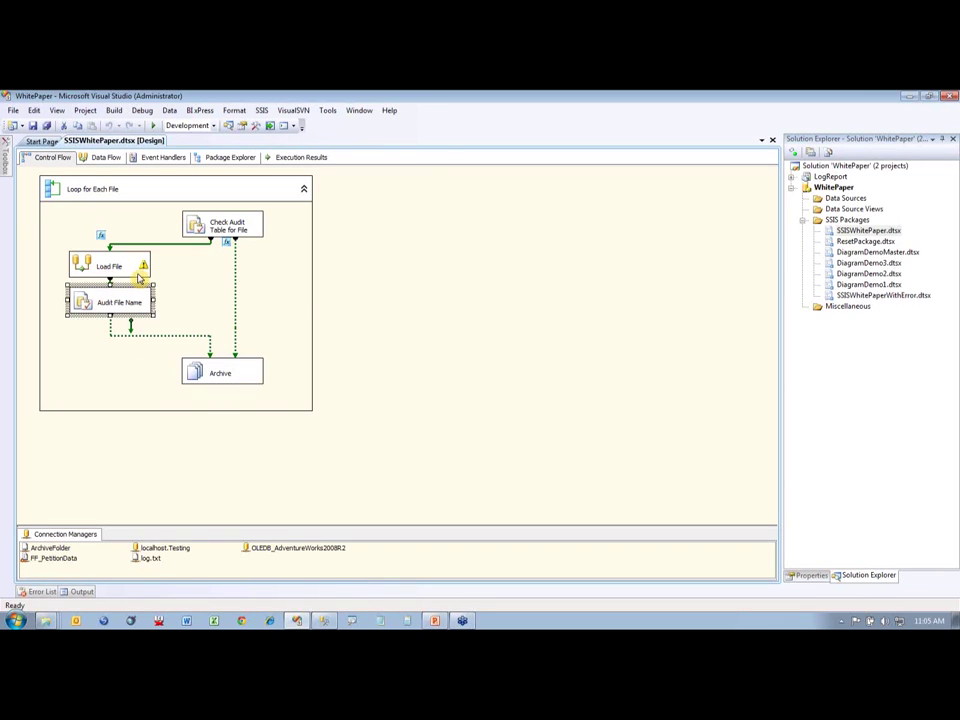
{"action": "left_click", "coordinate": [222, 225]}
Run ResetPackage.dtsx with F5, stop debugging, and return to the SSISWhitePaper design
{"action": "left_click", "coordinate": [844, 242]}
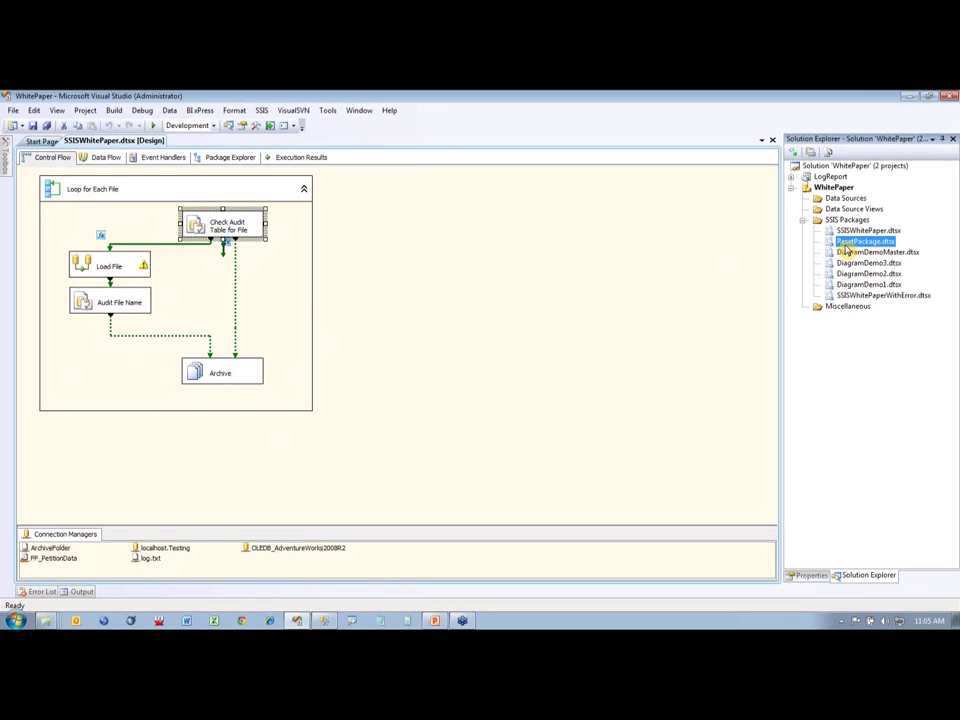
{"action": "double_click", "coordinate": [846, 242]}
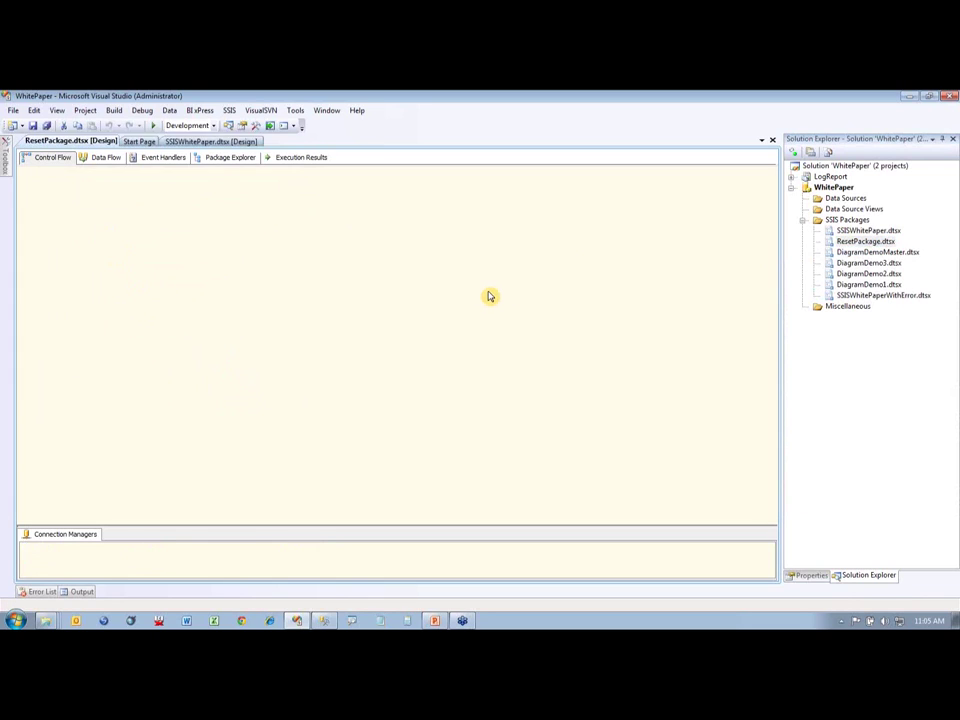
{"action": "key", "text": "F5"}
{"action": "left_click", "coordinate": [355, 126]}
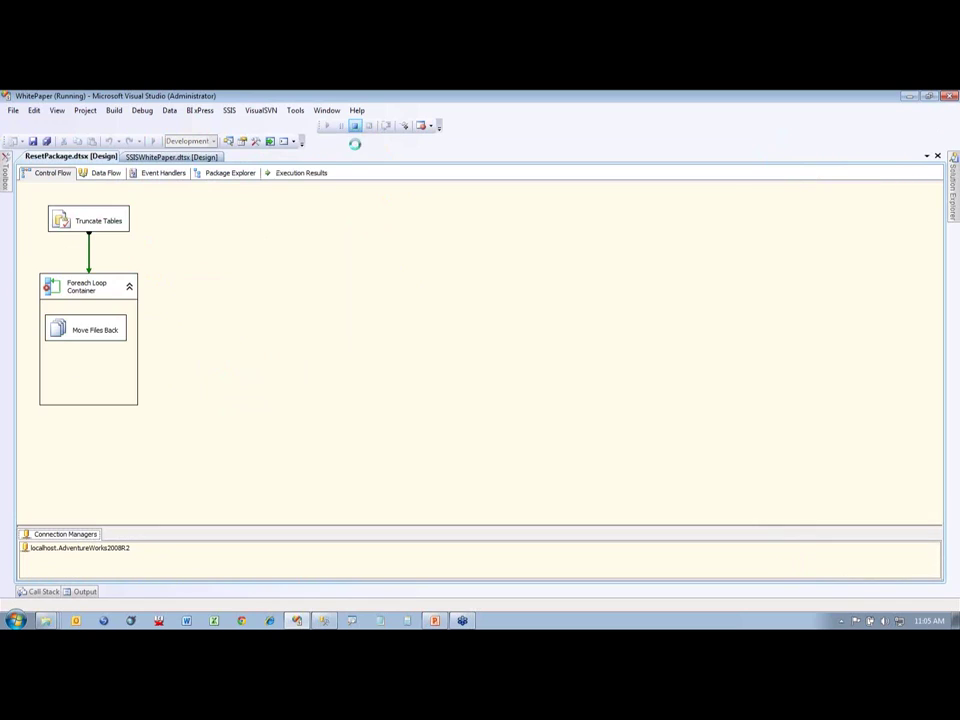
{"action": "left_click", "coordinate": [210, 141]}
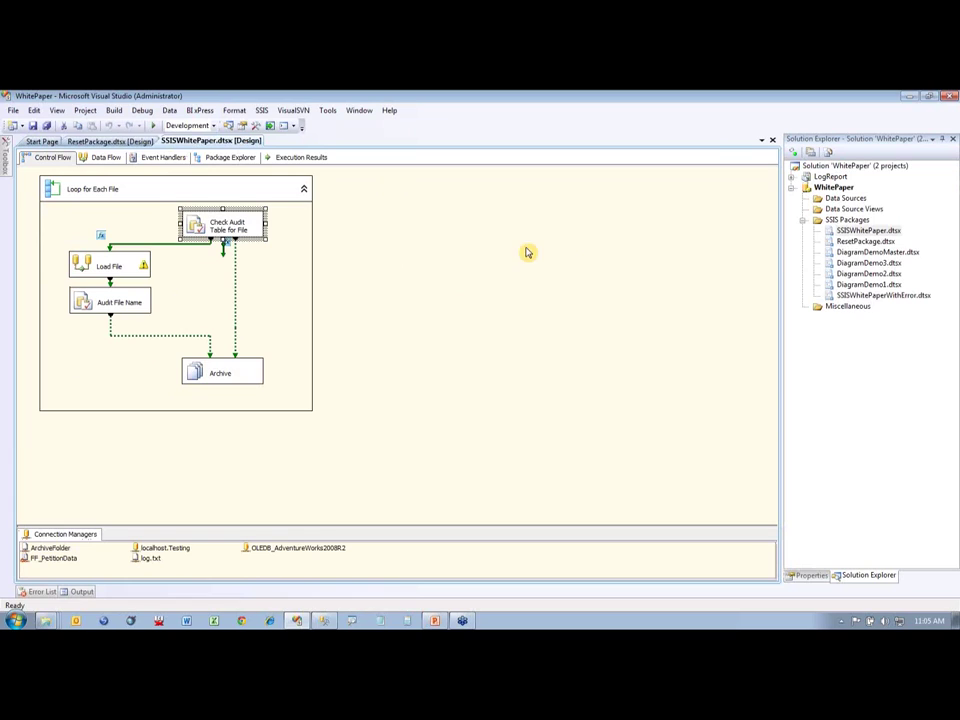
{"action": "left_click", "coordinate": [512, 264]}
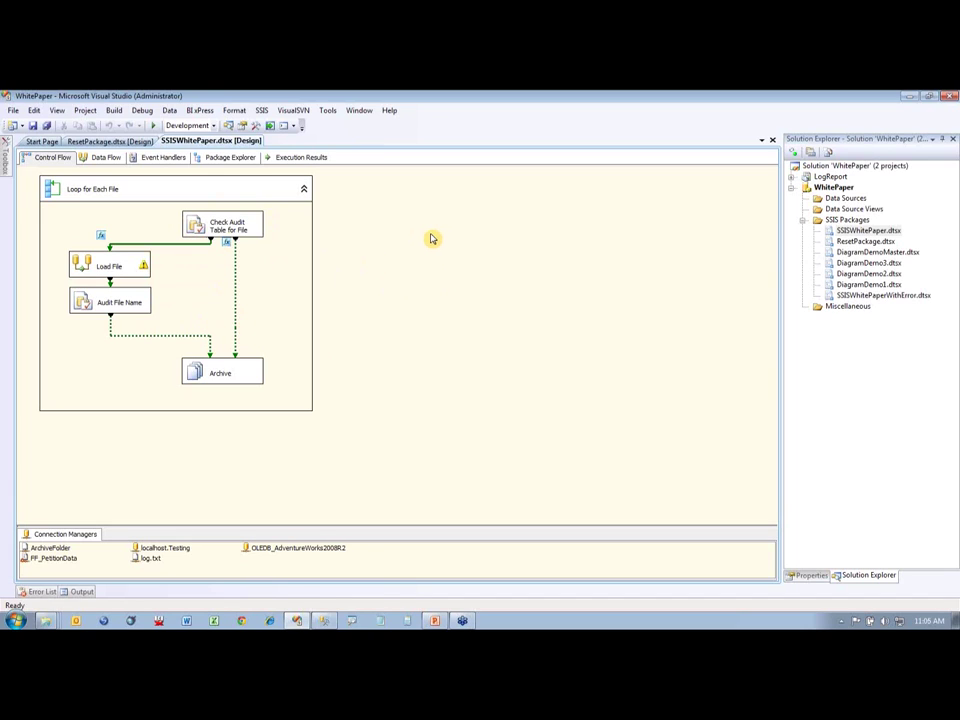
Open Configure SSIS Logs, tick the SSISWhitePaper container, and list the provider types
{"action": "right_click", "coordinate": [476, 211]}
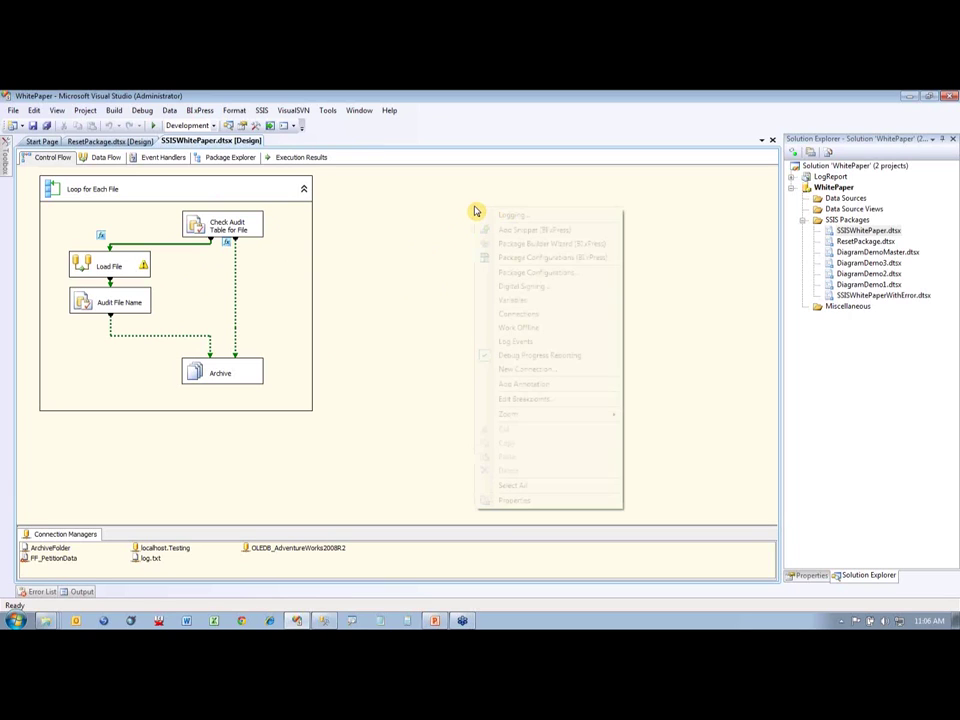
{"action": "left_click", "coordinate": [513, 218]}
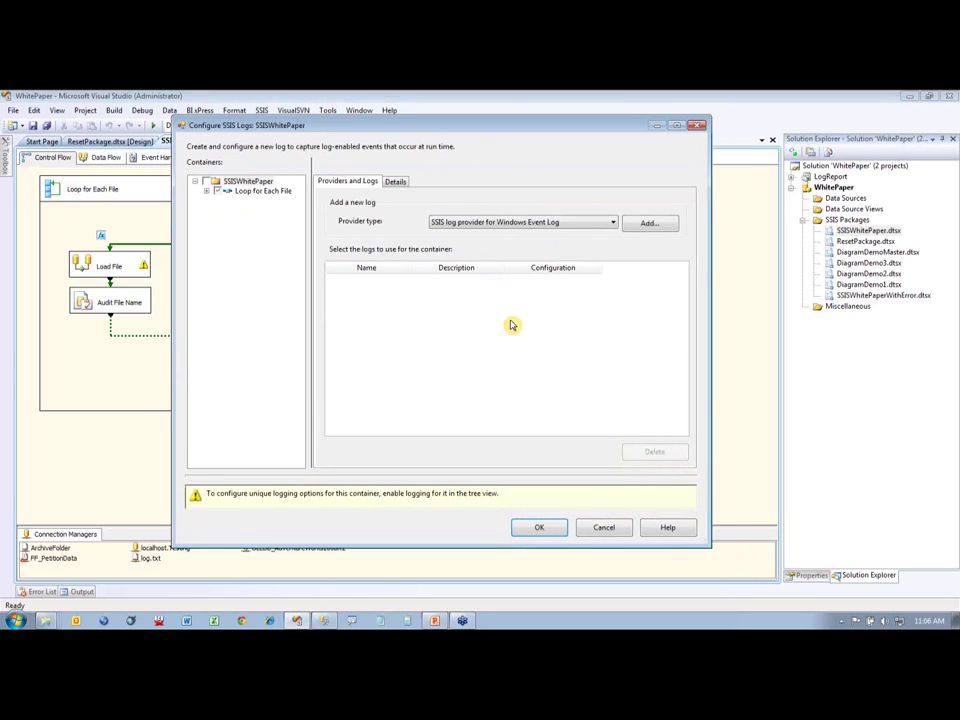
{"action": "left_click", "coordinate": [206, 182]}
{"action": "left_click", "coordinate": [248, 181]}
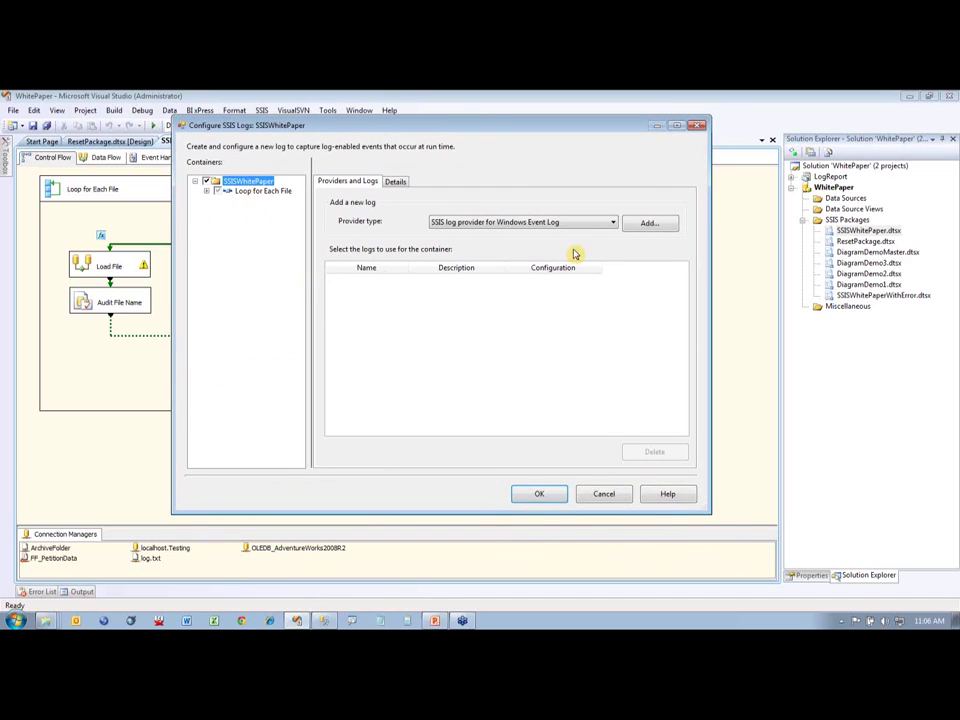
{"action": "left_click", "coordinate": [607, 223]}
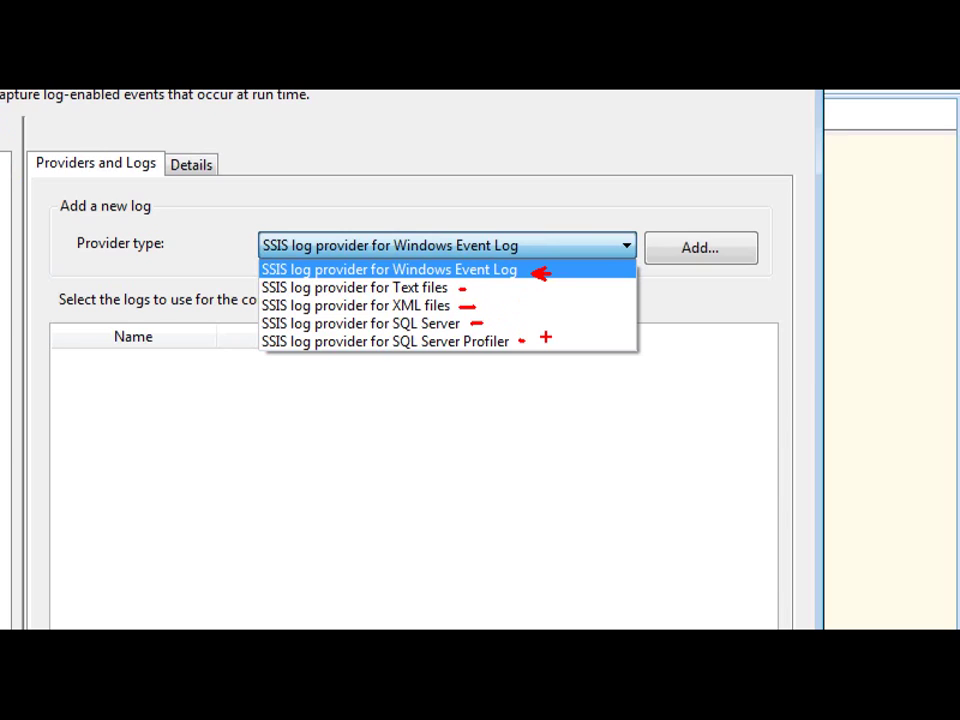
{"action": "key", "text": "e"}
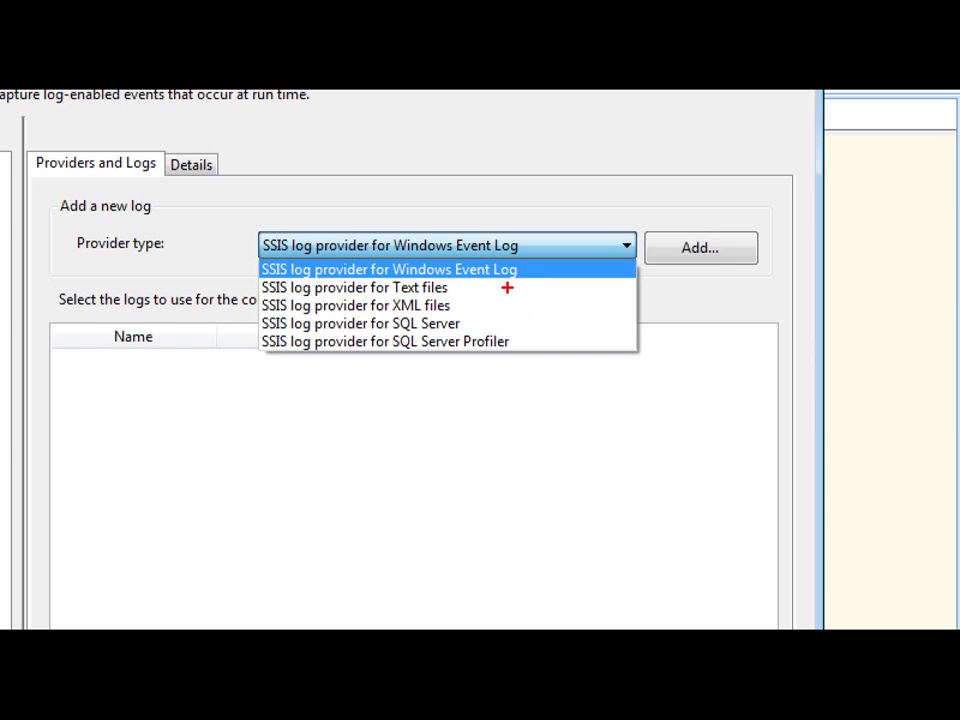
{"action": "left_click_drag", "start_coordinate": [452, 289], "coordinate": [463, 289]}
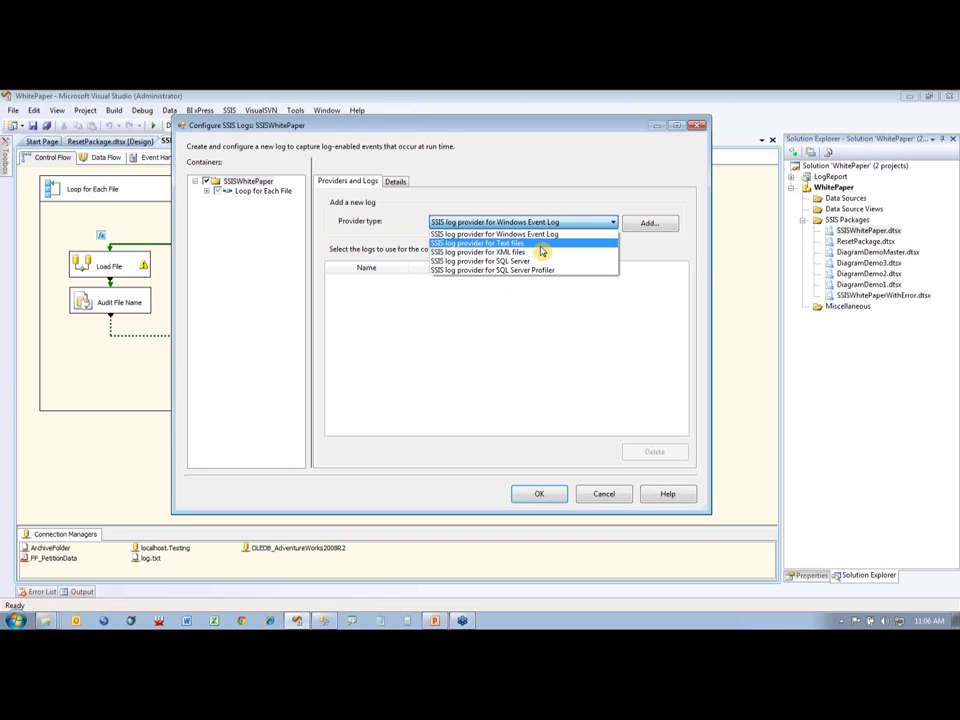
Add and enable an SSIS log provider for Text files using the log.txt connection
{"action": "left_click", "coordinate": [540, 245]}
{"action": "left_click", "coordinate": [649, 222]}
{"action": "left_click", "coordinate": [331, 281]}
{"action": "left_click_drag", "start_coordinate": [410, 269], "coordinate": [450, 269]}
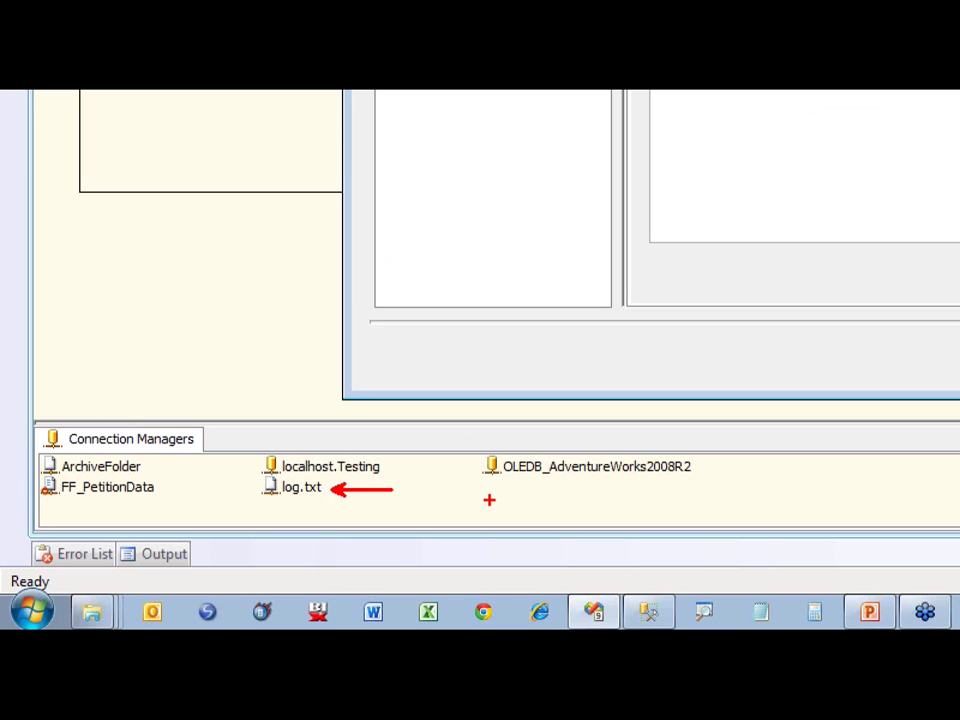
{"action": "left_click", "coordinate": [634, 281]}
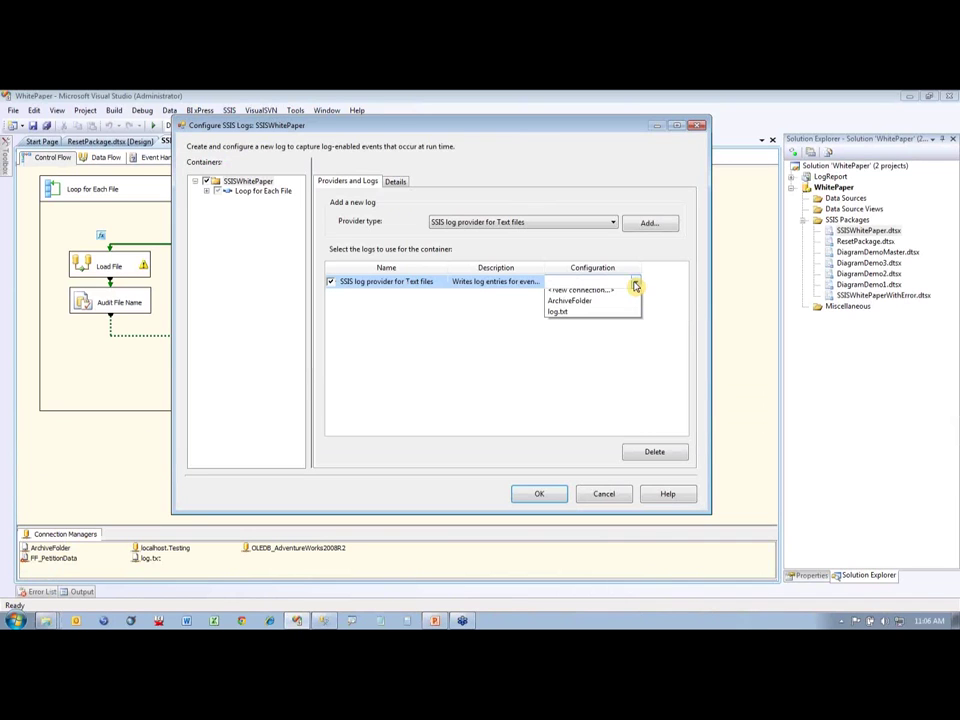
{"action": "left_click", "coordinate": [600, 318]}
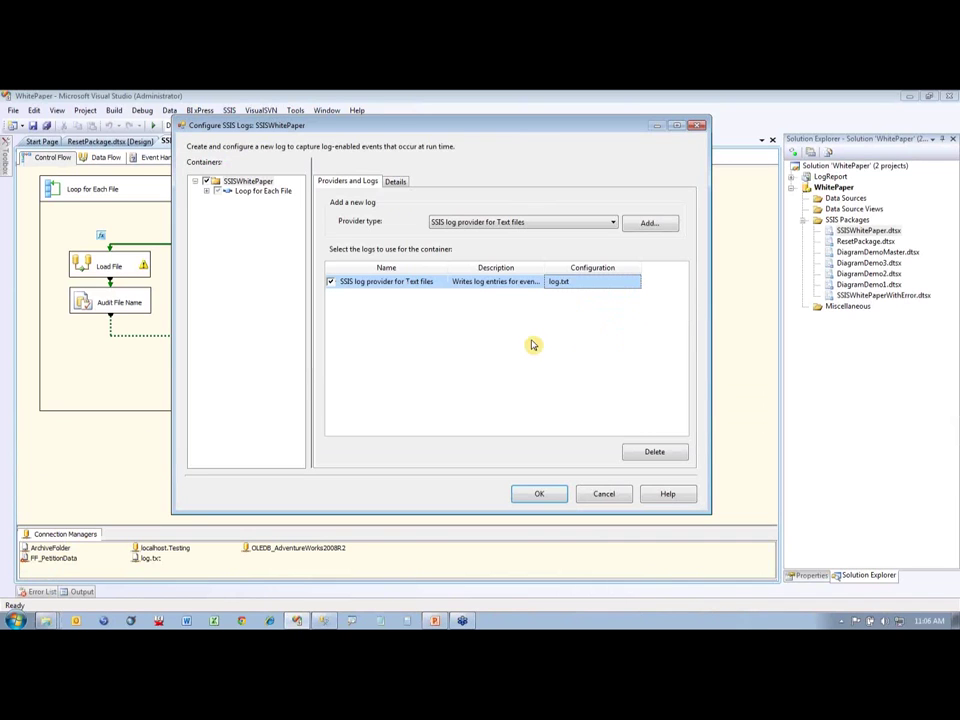
Accept the logging settings, save all, and run SSISWhitePaper.dtsx to completion
{"action": "left_click", "coordinate": [549, 495]}
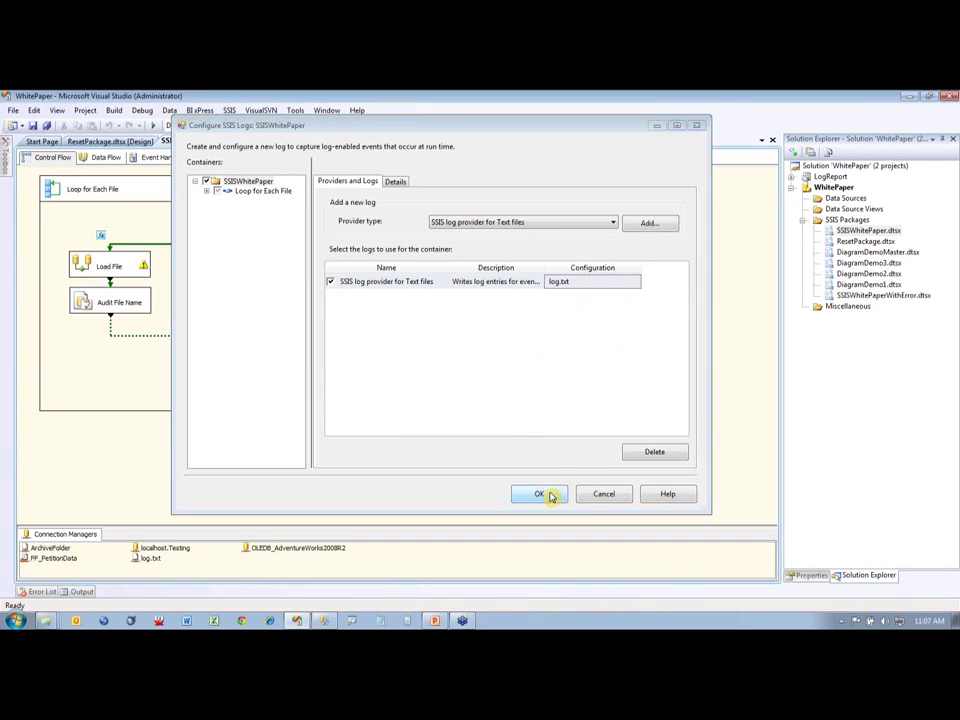
{"action": "left_click", "coordinate": [45, 126]}
{"action": "right_click", "coordinate": [850, 231]}
{"action": "left_click", "coordinate": [840, 283]}
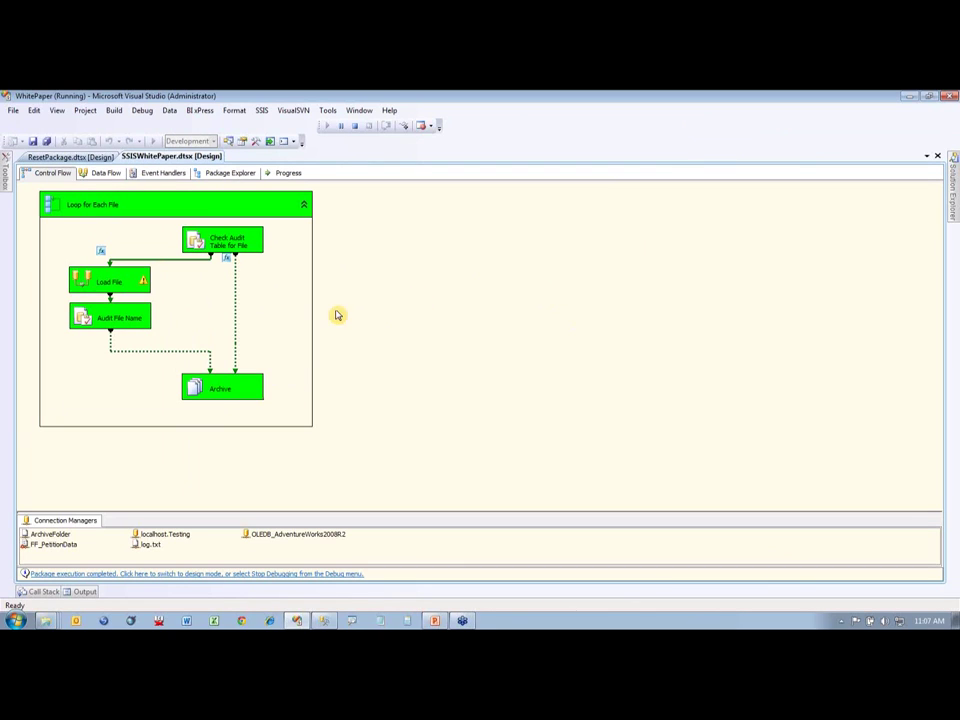
{"action": "left_click", "coordinate": [354, 126]}
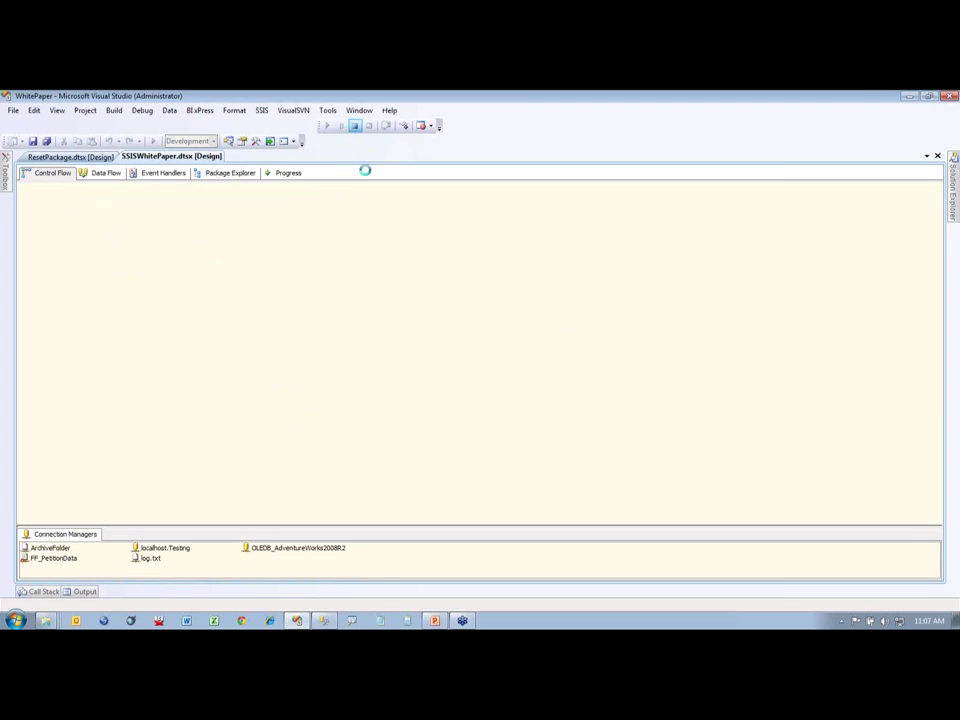
Check the log.txt connection path, then open C:\test\log.txt in a maximized Notepad
{"action": "double_click", "coordinate": [150, 562]}
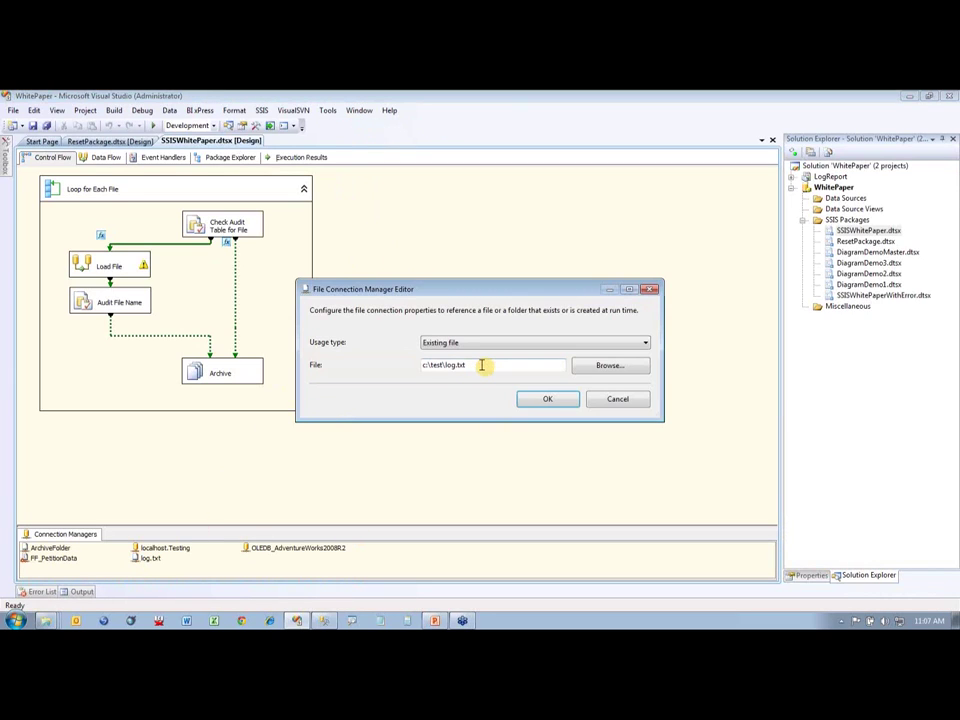
{"action": "double_click", "coordinate": [480, 365]}
{"action": "left_click", "coordinate": [618, 400]}
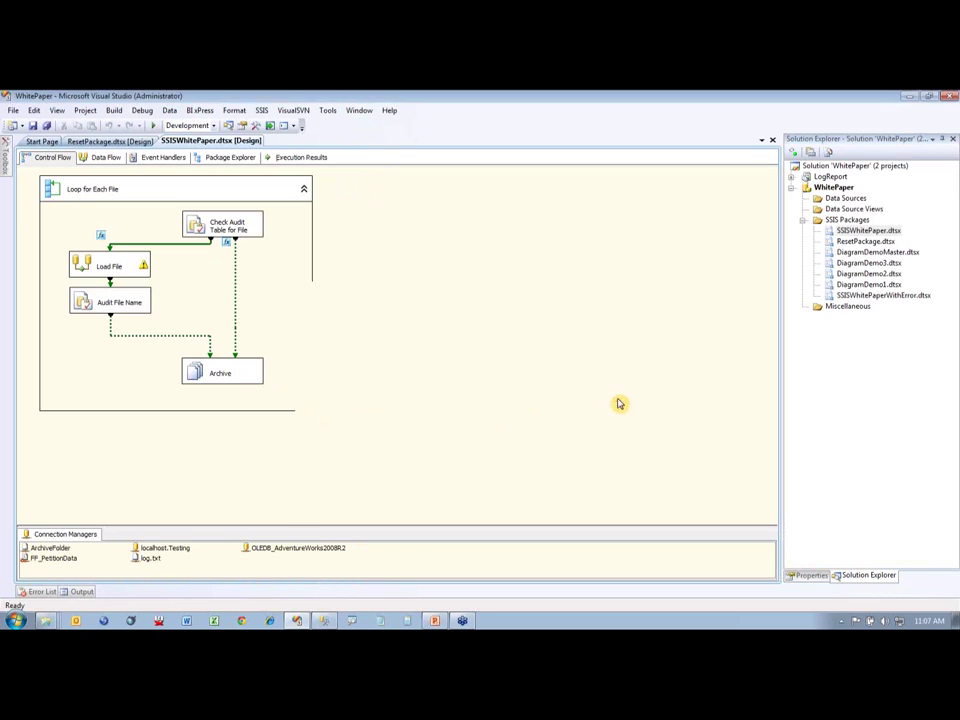
{"action": "mouse_move", "coordinate": [45, 622]}
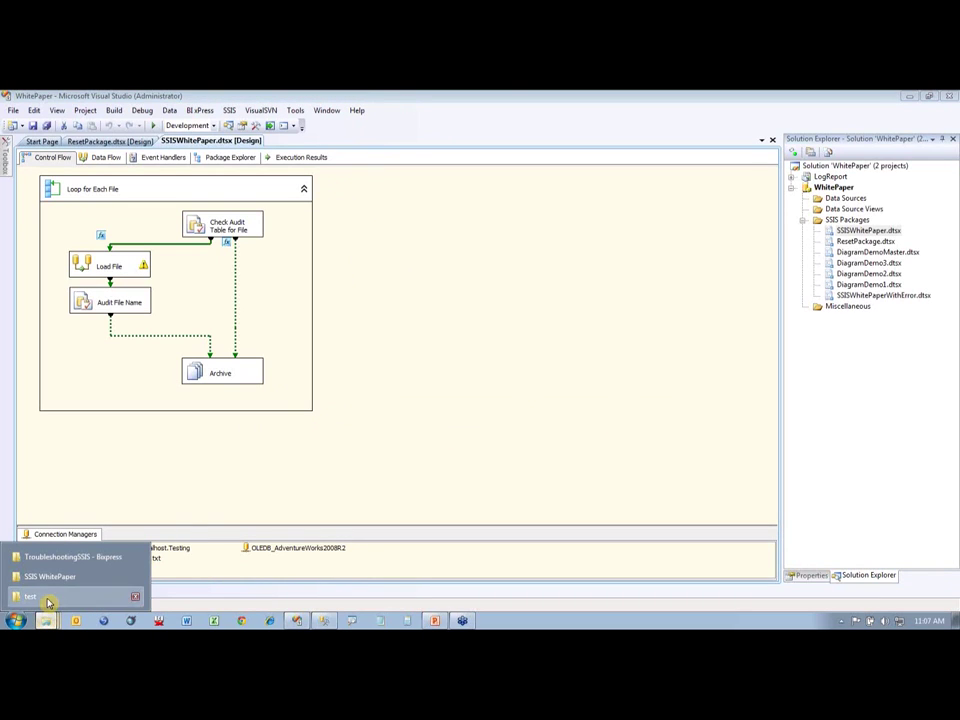
{"action": "left_click", "coordinate": [43, 598]}
{"action": "left_click", "coordinate": [331, 224]}
{"action": "double_click", "coordinate": [331, 224]}
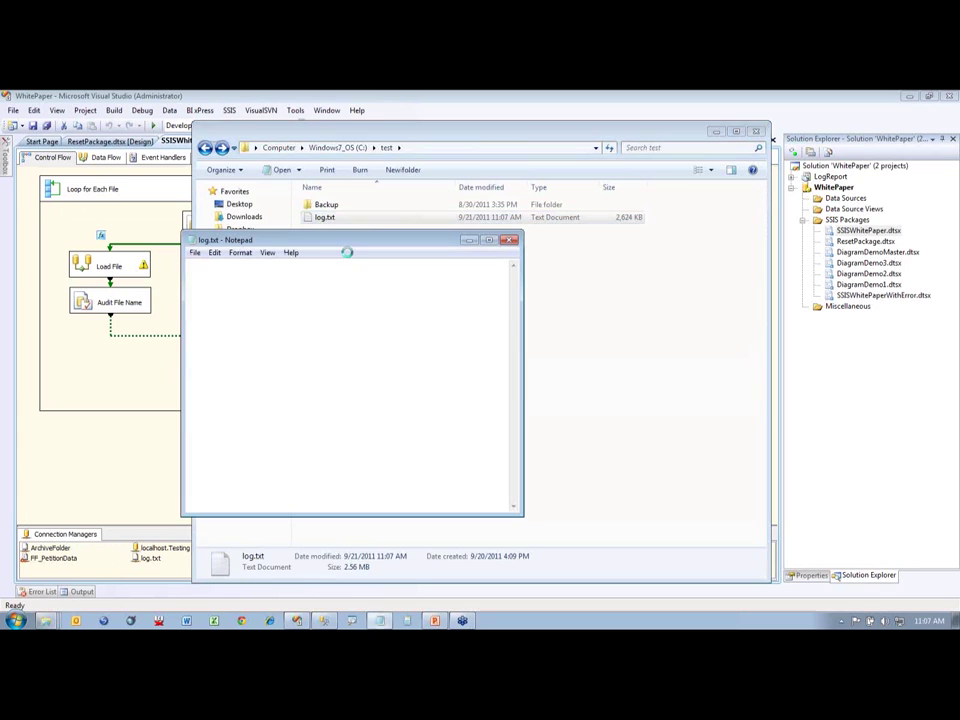
{"action": "left_click", "coordinate": [492, 241]}
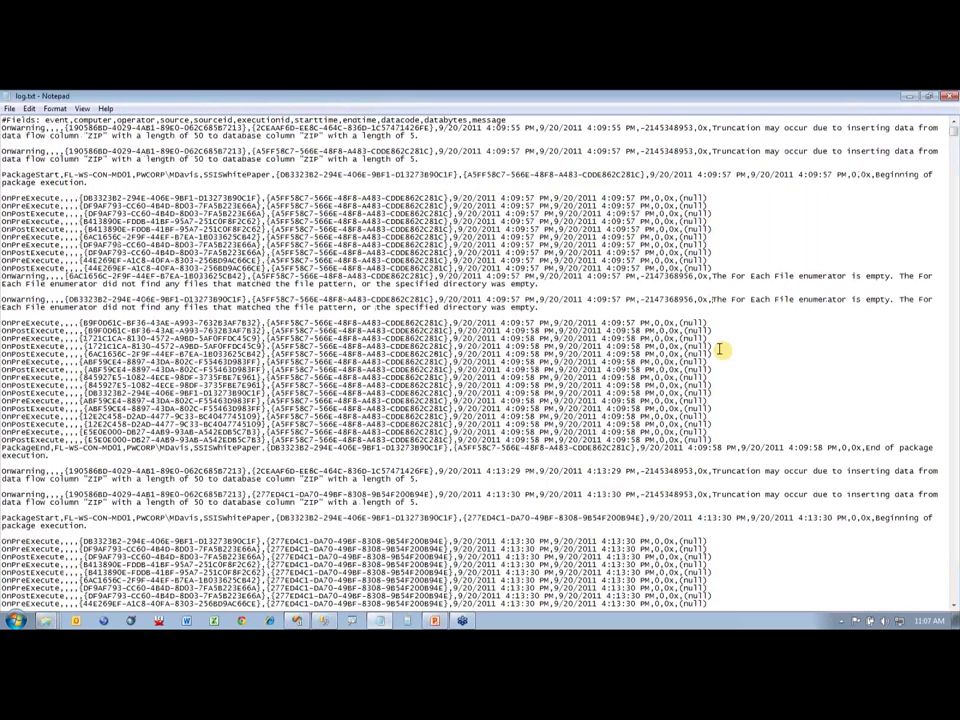
{"action": "left_click", "coordinate": [614, 299]}
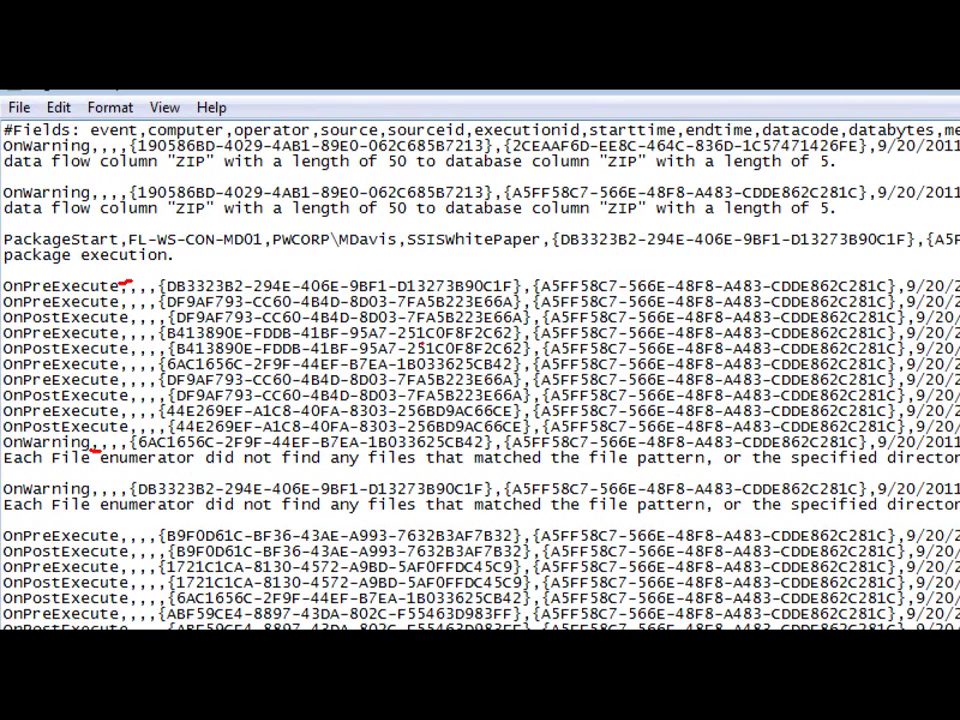
{"action": "left_click_drag", "start_coordinate": [166, 297], "coordinate": [515, 292]}
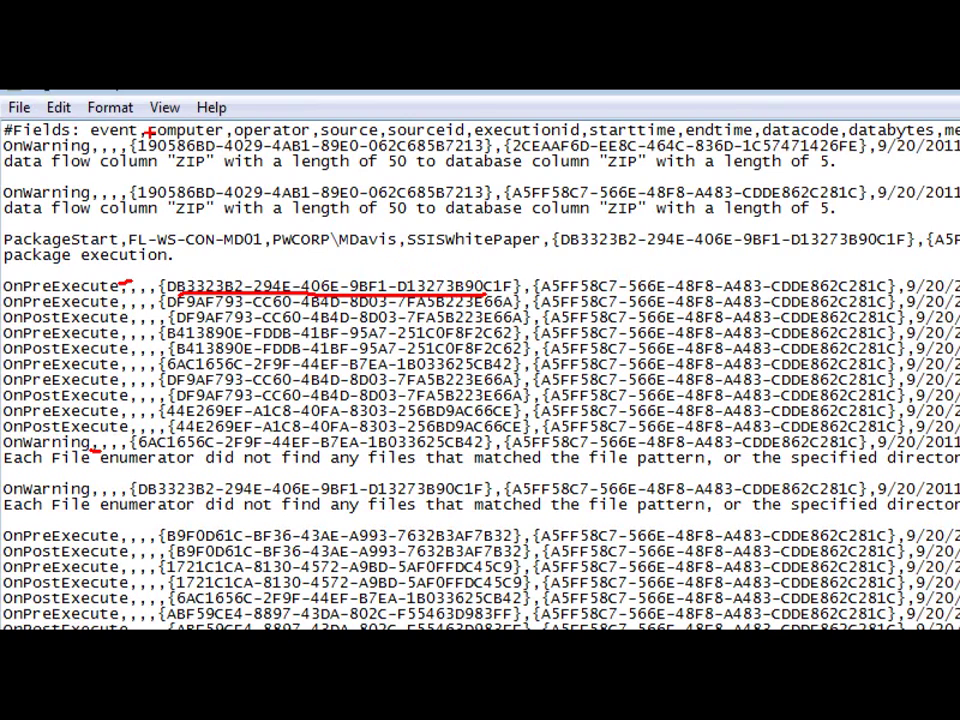
{"action": "left_click_drag", "start_coordinate": [169, 141], "coordinate": [192, 140]}
{"action": "left_click_drag", "start_coordinate": [270, 143], "coordinate": [292, 143]}
{"action": "key", "text": "Escape"}
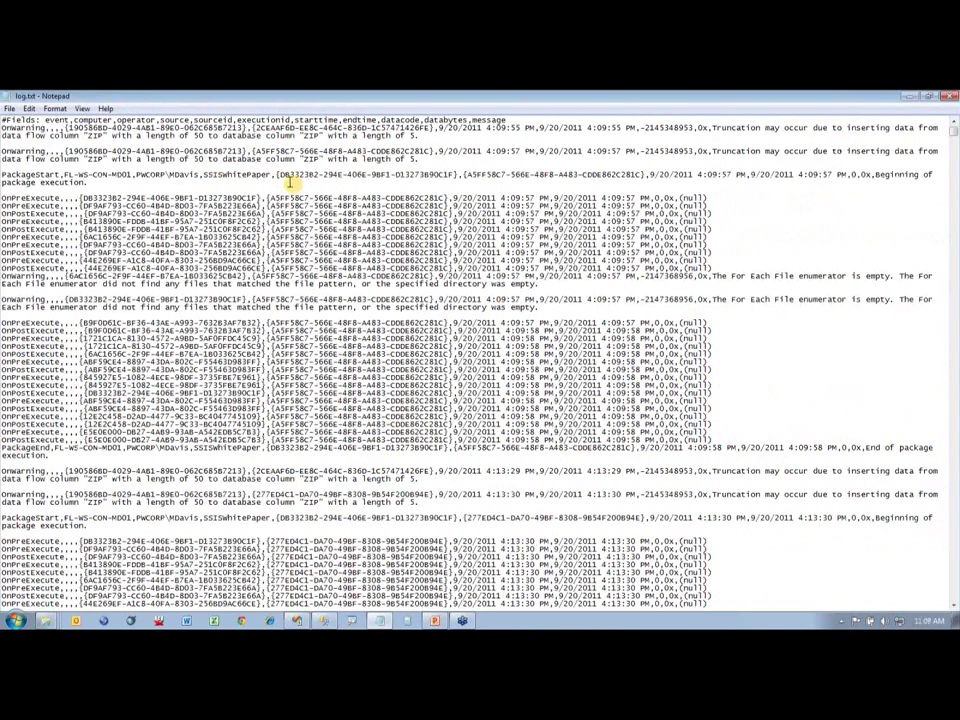
{"action": "left_click", "coordinate": [281, 175]}
{"action": "left_click_drag", "start_coordinate": [268, 175], "coordinate": [309, 181]}
{"action": "key", "text": "Home"}
{"action": "left_click", "coordinate": [648, 175], "text": "shift"}
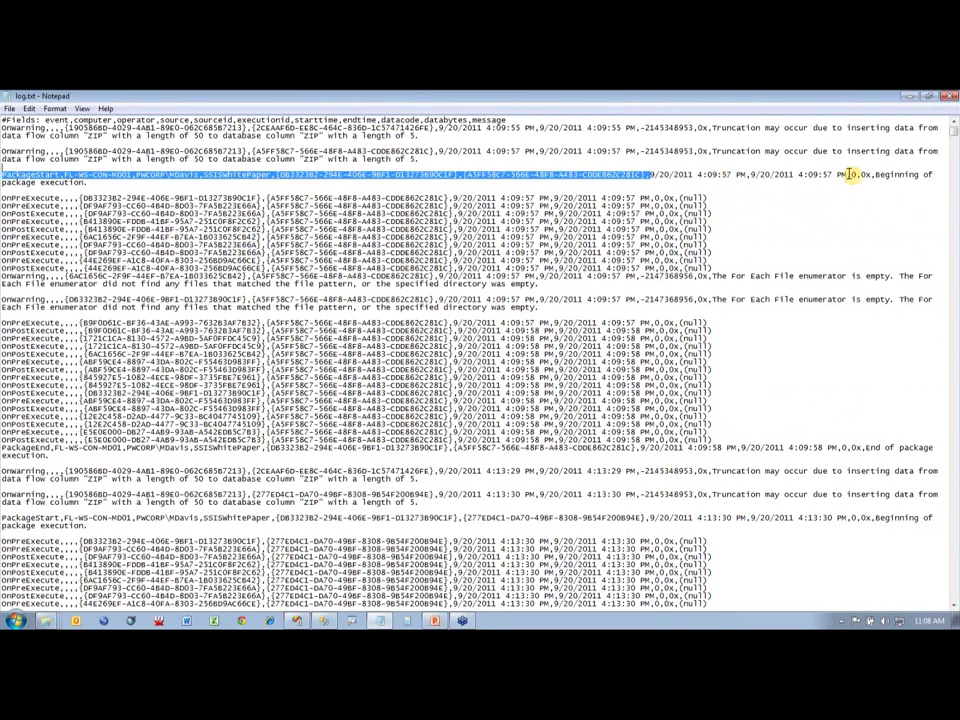
{"action": "left_click_drag", "start_coordinate": [686, 175], "coordinate": [797, 177]}
{"action": "left_click", "coordinate": [863, 182]}
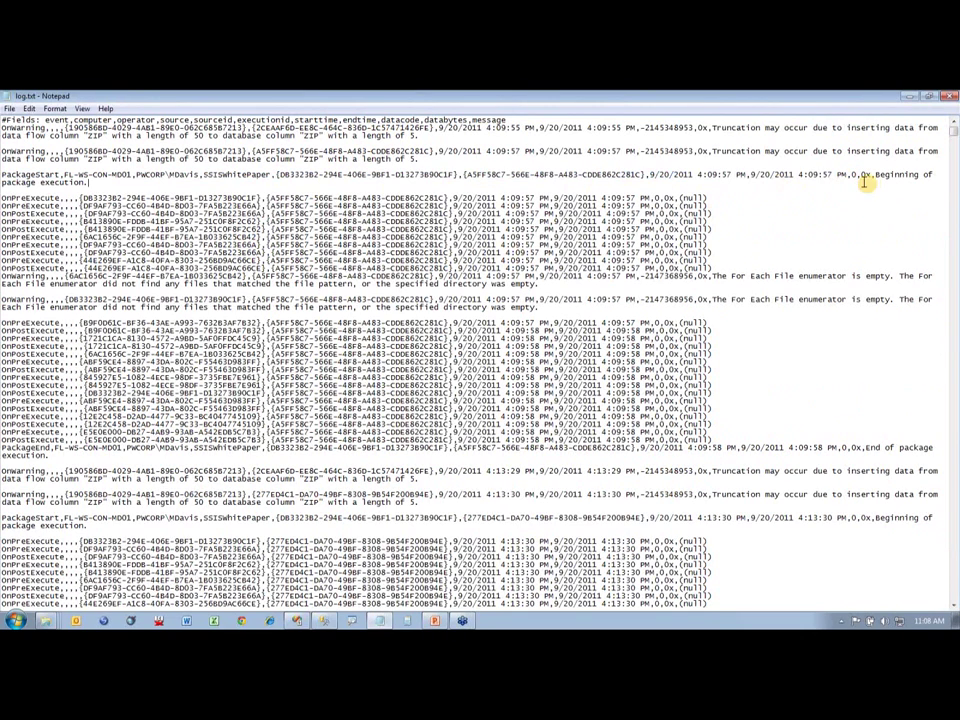
{"action": "left_click_drag", "start_coordinate": [871, 178], "coordinate": [690, 176]}
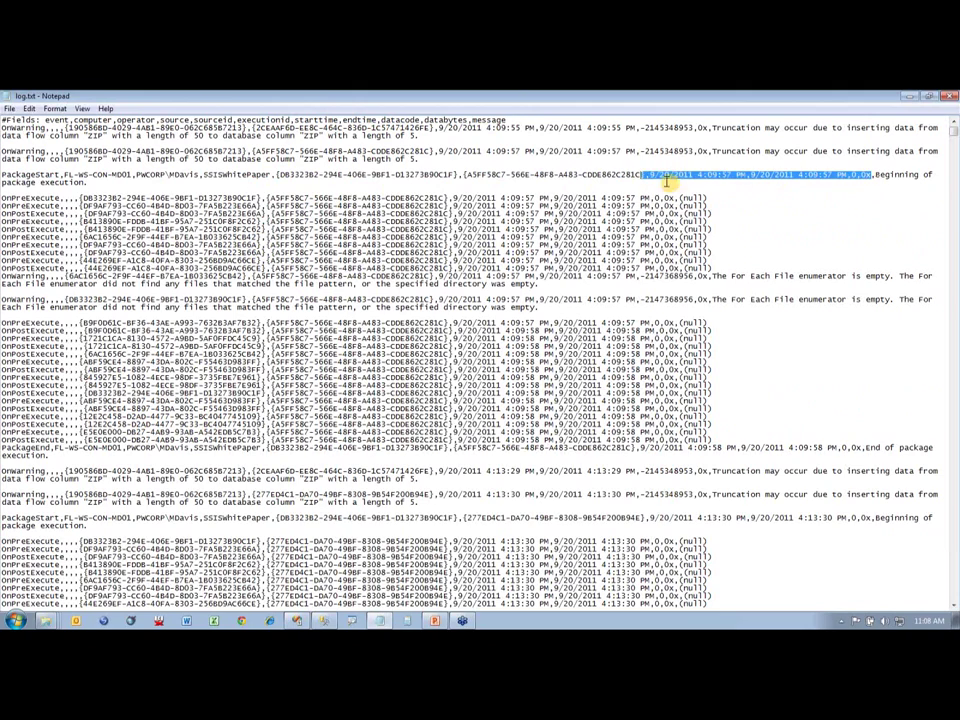
{"action": "left_click", "coordinate": [739, 185]}
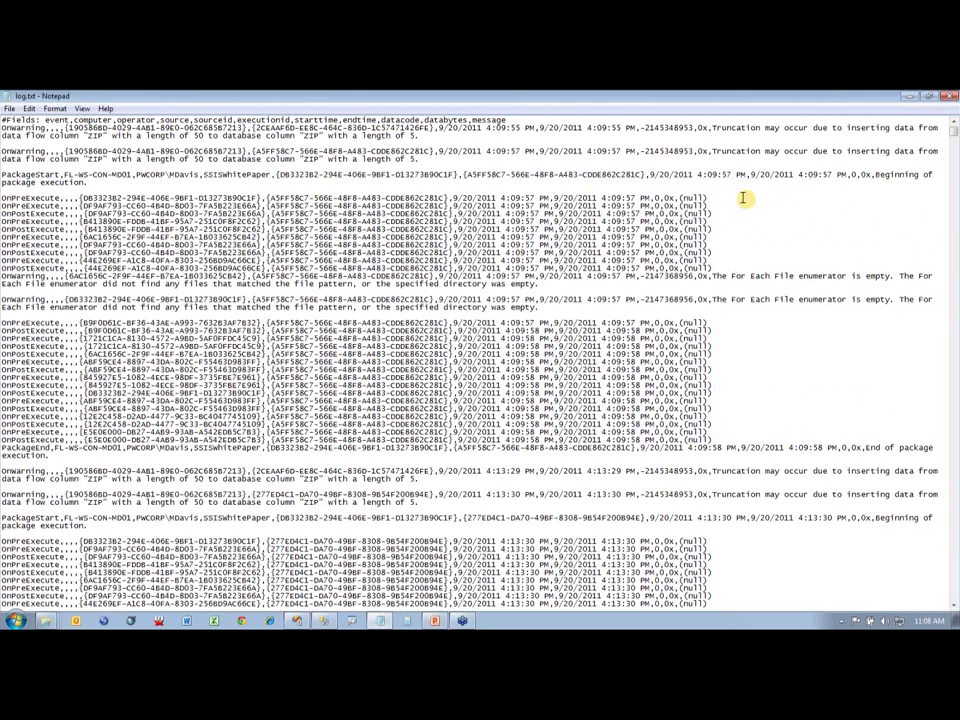
Close Notepad and open C:\test\log.txt in Excel with the All Files filter
{"action": "left_click", "coordinate": [951, 99]}
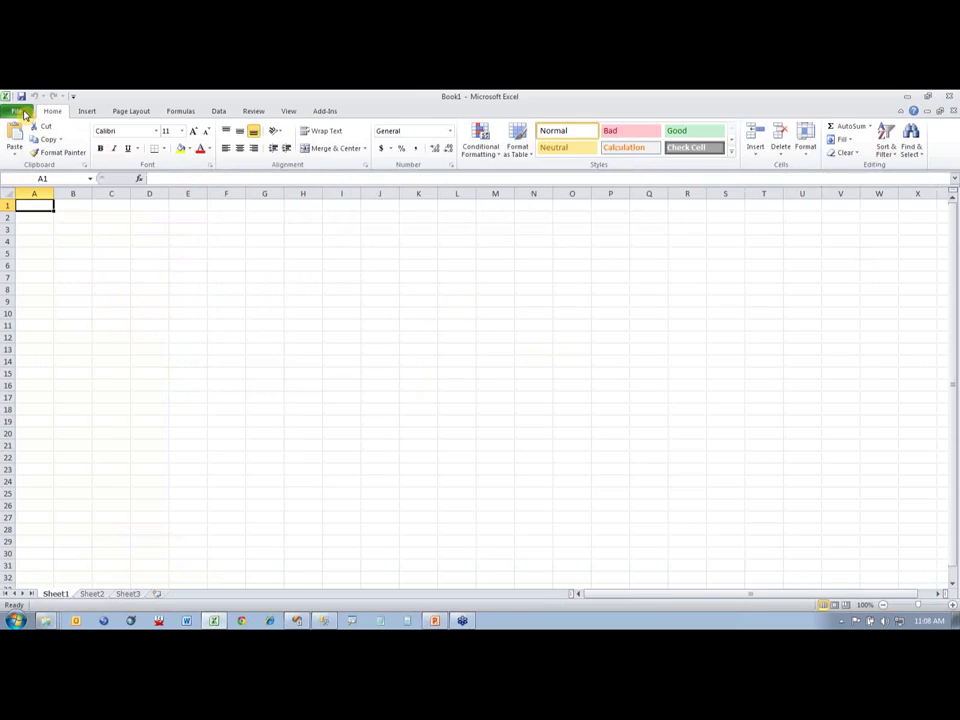
{"action": "left_click", "coordinate": [17, 111]}
{"action": "key", "text": "Escape"}
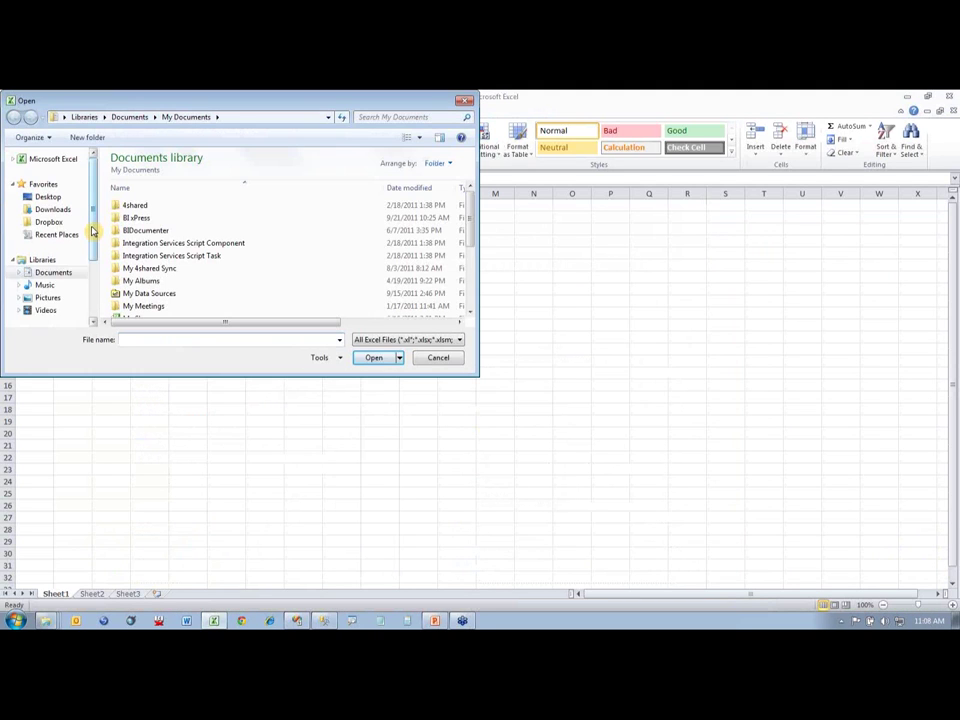
{"action": "left_click", "coordinate": [64, 292]}
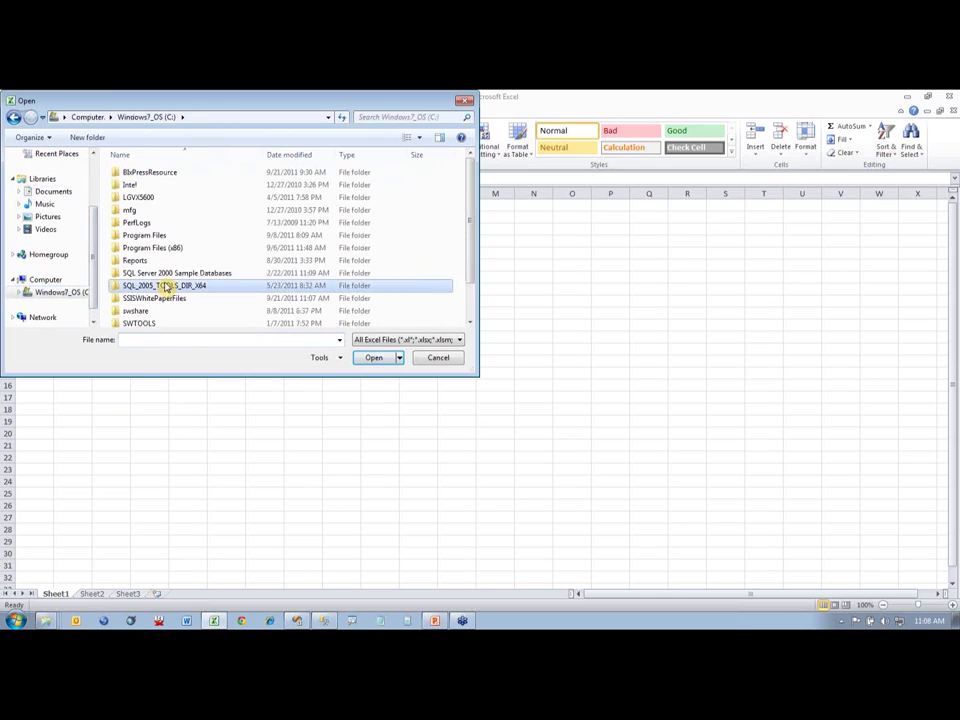
{"action": "left_click", "coordinate": [161, 286]}
{"action": "scroll", "coordinate": [161, 288], "scroll_direction": "down", "scroll_amount": 1}
{"action": "double_click", "coordinate": [130, 298]}
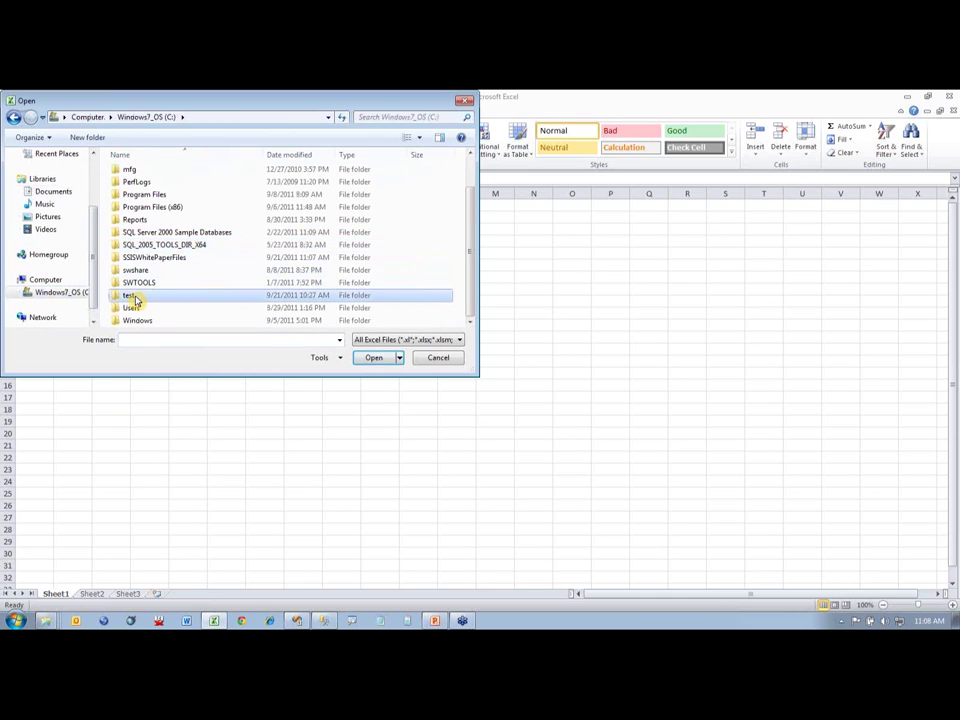
{"action": "left_click", "coordinate": [368, 340]}
{"action": "left_click", "coordinate": [365, 350]}
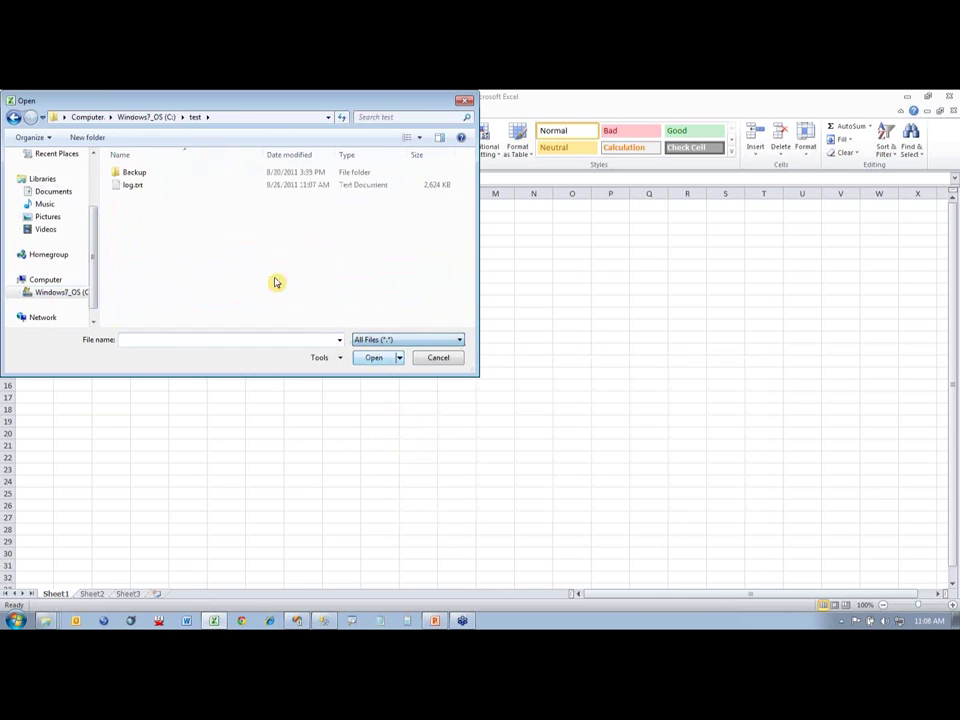
{"action": "left_click", "coordinate": [125, 185]}
{"action": "left_click", "coordinate": [372, 358]}
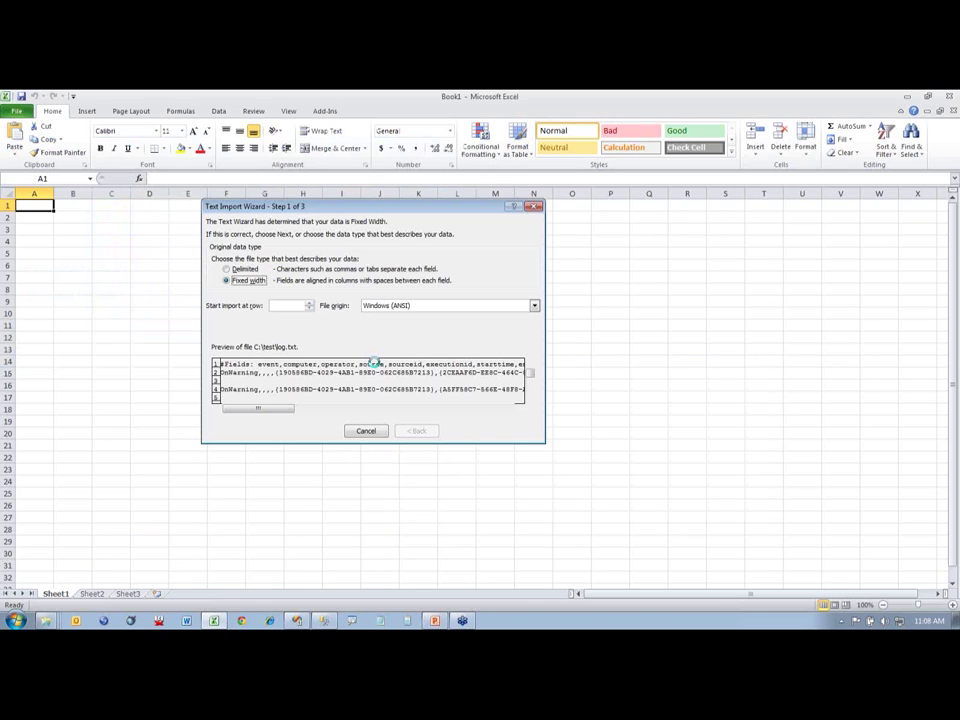
Import the file as delimited text split on commas instead of tabs
{"action": "left_click", "coordinate": [244, 270]}
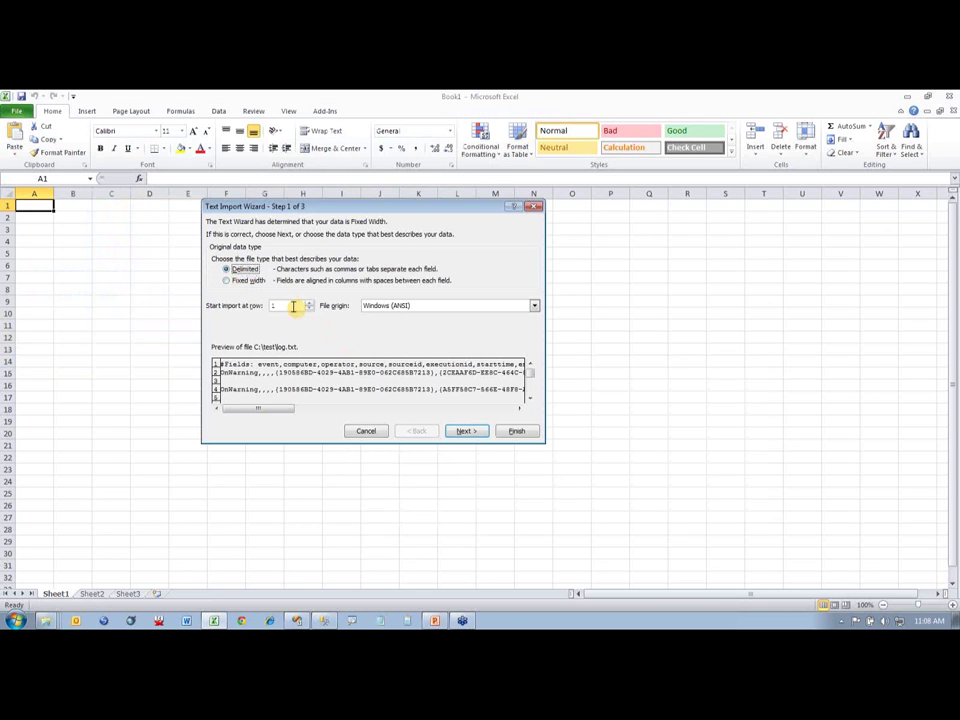
{"action": "left_click", "coordinate": [463, 431]}
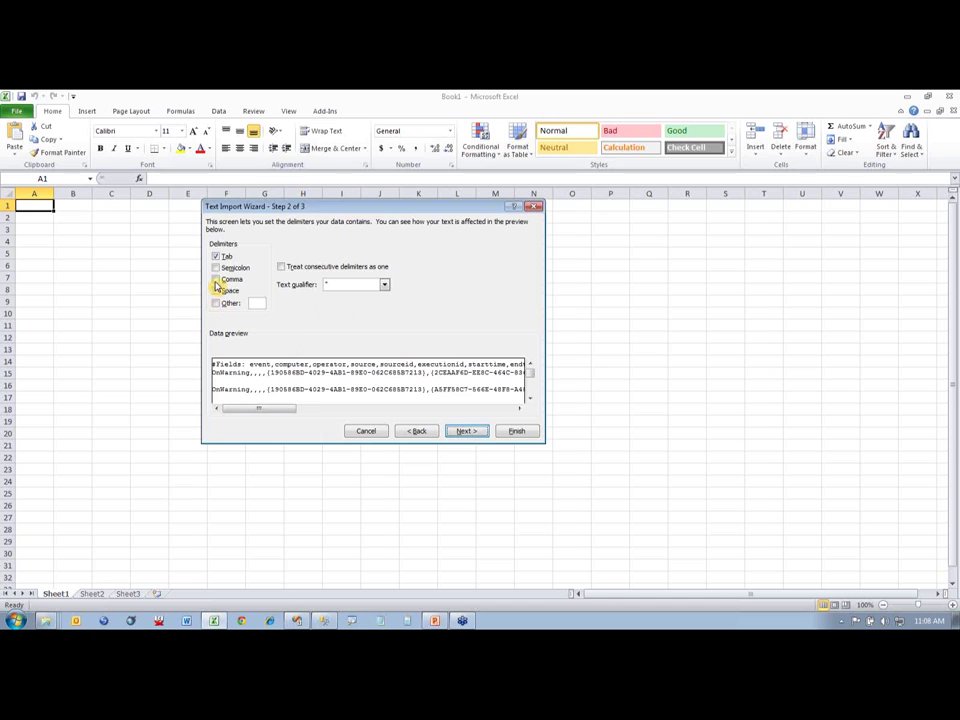
{"action": "left_click", "coordinate": [216, 279]}
{"action": "left_click", "coordinate": [216, 257]}
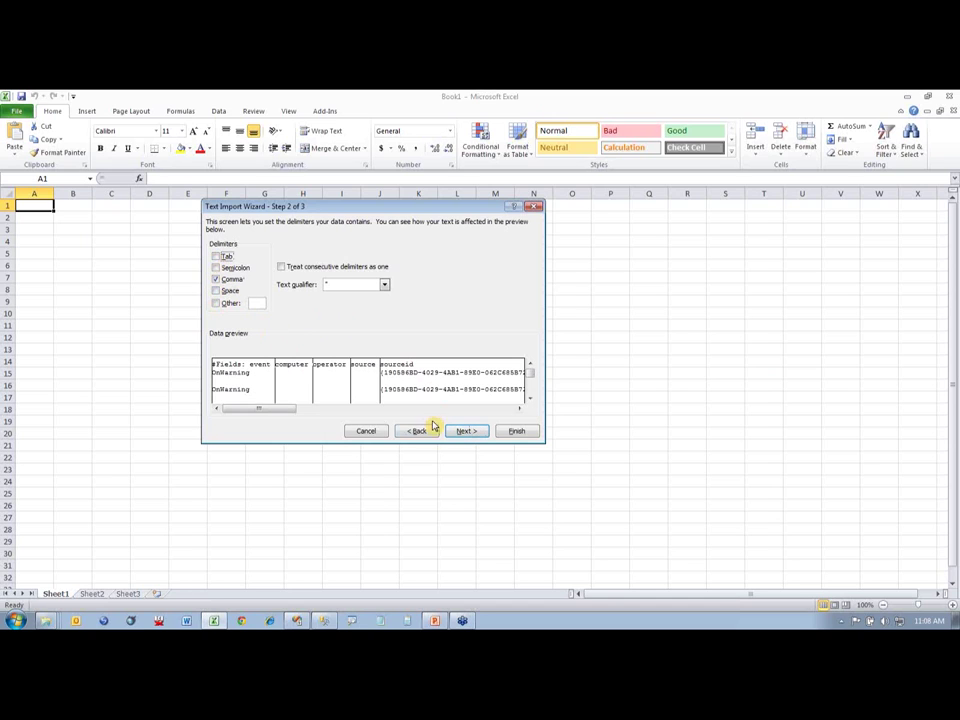
{"action": "left_click", "coordinate": [467, 432]}
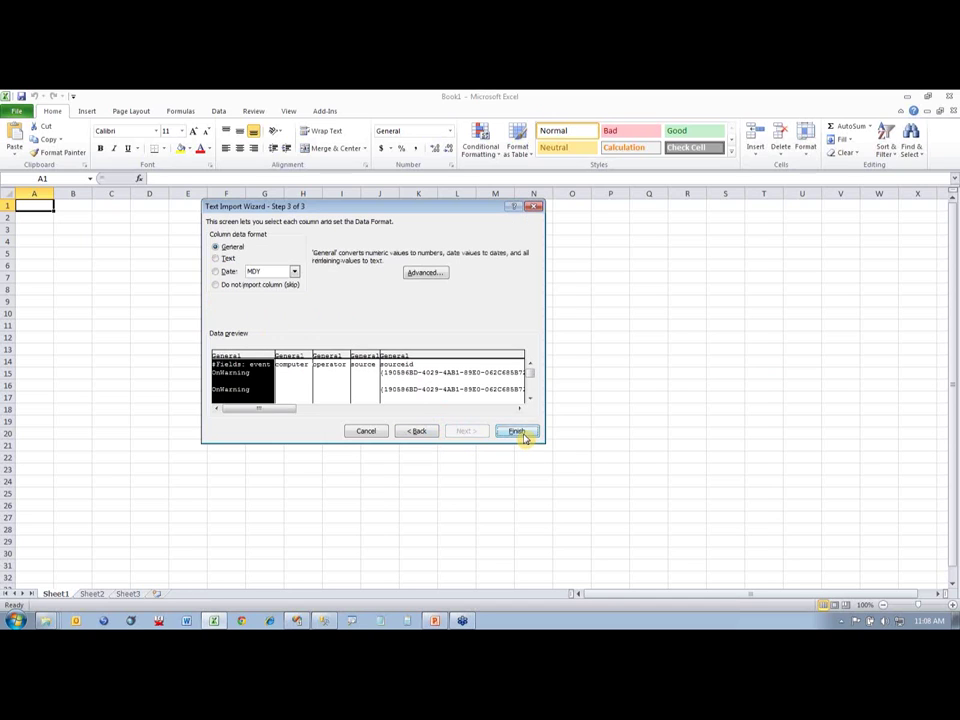
{"action": "left_click", "coordinate": [522, 436]}
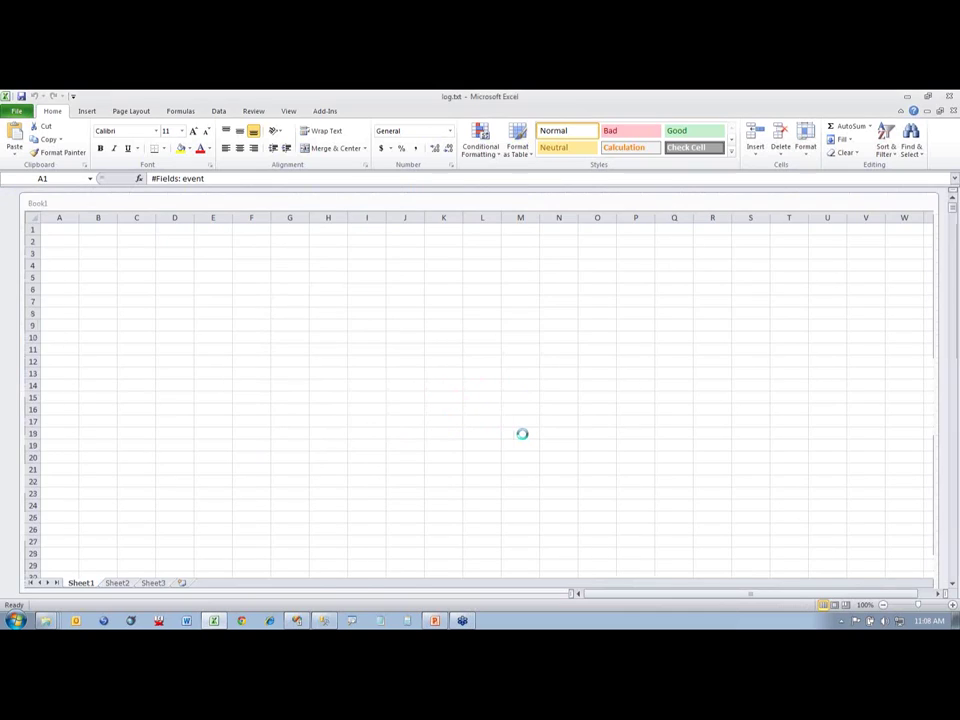
AutoFit the event, computer, operator and source columns and widen sourceid to about 27
{"action": "left_click_drag", "start_coordinate": [52, 194], "coordinate": [54, 194]}
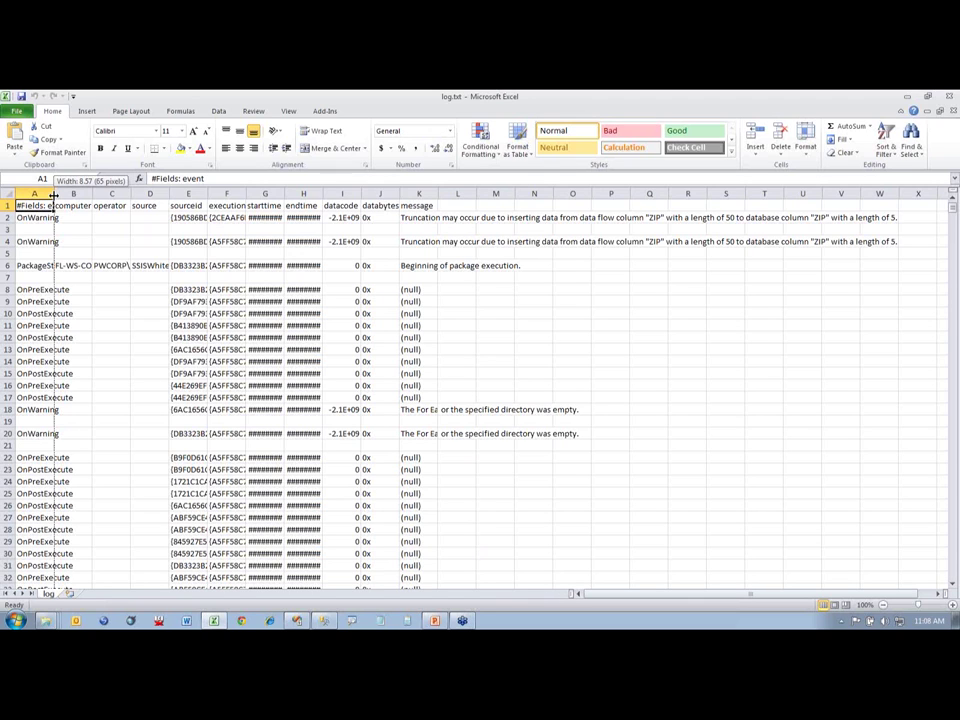
{"action": "left_click_drag", "start_coordinate": [54, 194], "coordinate": [54, 194]}
{"action": "double_click", "coordinate": [54, 194]}
{"action": "double_click", "coordinate": [160, 194]}
{"action": "double_click", "coordinate": [257, 194]}
{"action": "double_click", "coordinate": [344, 194]}
{"action": "left_click_drag", "start_coordinate": [423, 194], "coordinate": [427, 195]}
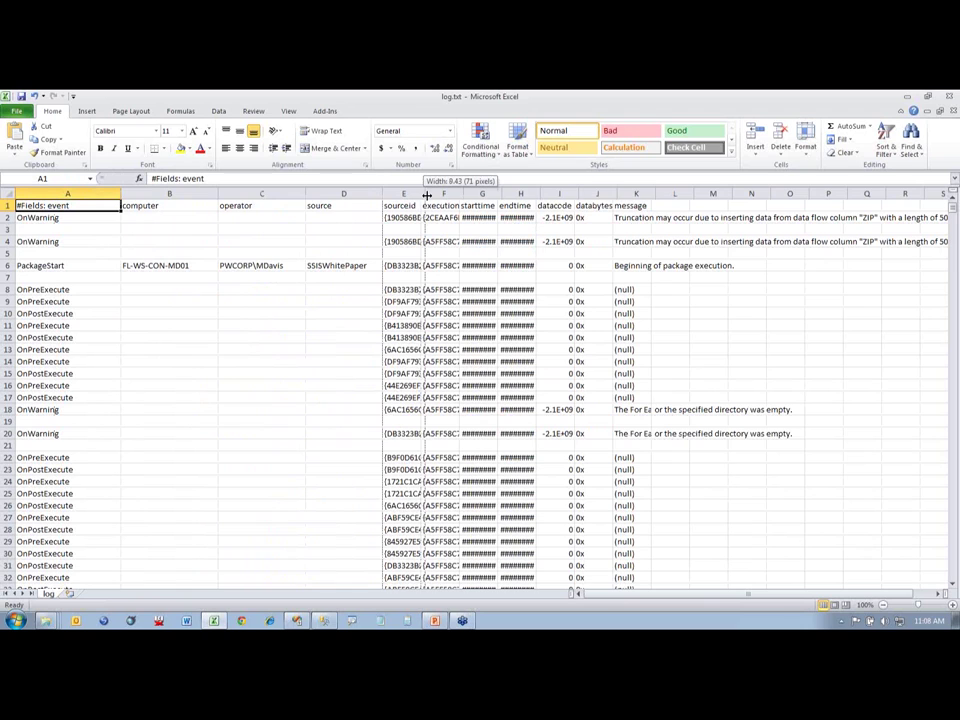
{"action": "left_click_drag", "start_coordinate": [427, 195], "coordinate": [566, 194]}
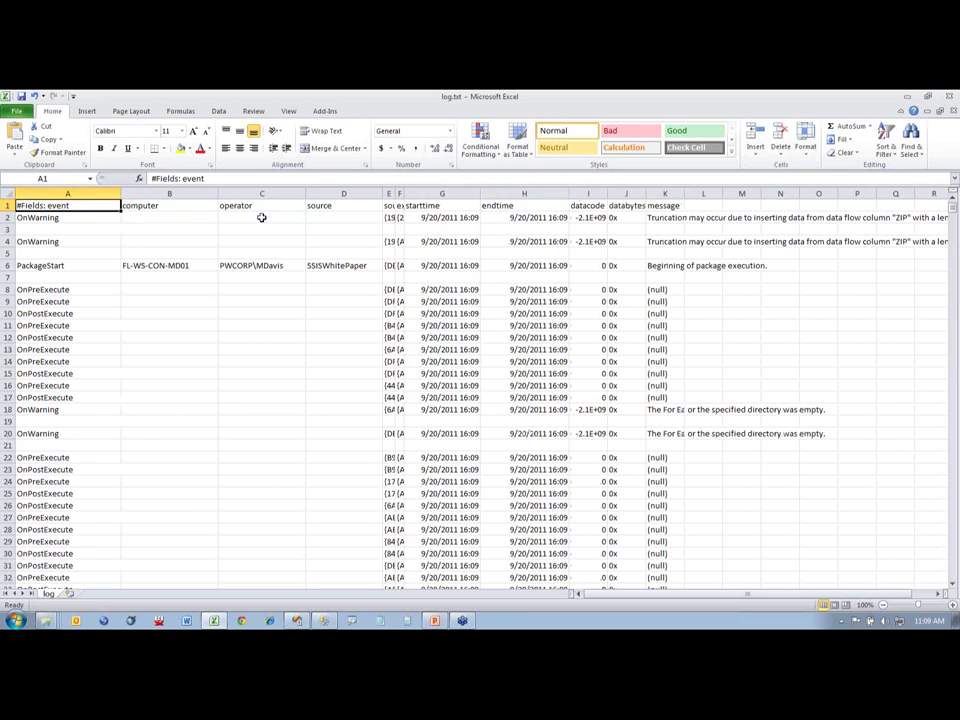
Review event names and start/end times in rows 4–14, then resize the datacode column
{"action": "left_click", "coordinate": [69, 217]}
{"action": "left_click", "coordinate": [66, 243]}
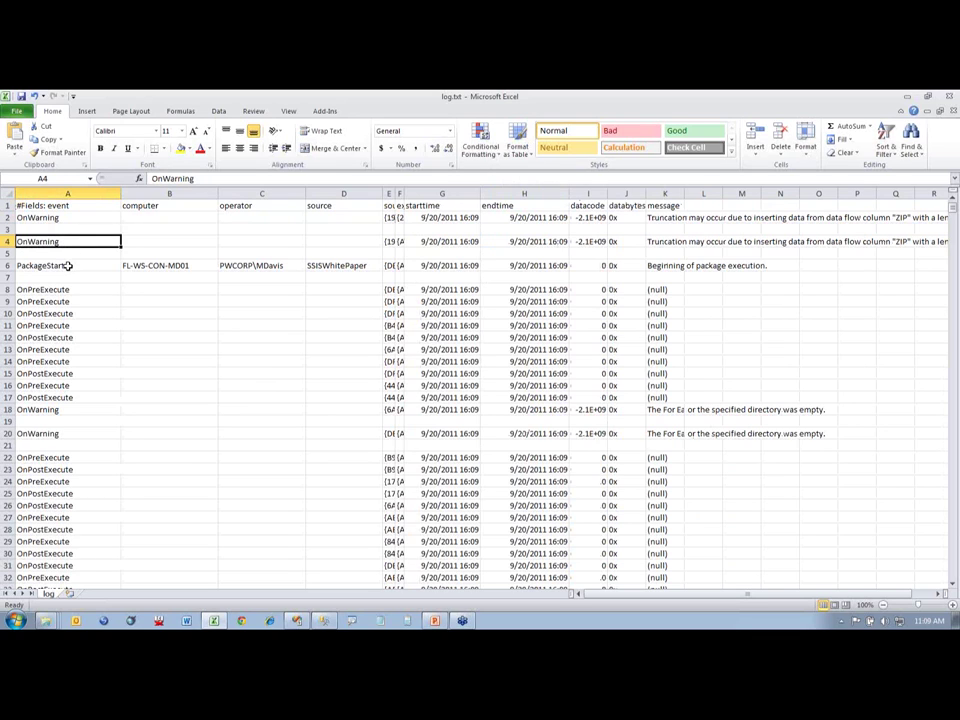
{"action": "left_click", "coordinate": [68, 265]}
{"action": "left_click", "coordinate": [447, 289]}
{"action": "left_click", "coordinate": [540, 289]}
{"action": "key", "text": "Down"}
{"action": "key", "text": "Down"}
{"action": "key", "text": "Down"}
{"action": "key", "text": "Down"}
{"action": "key", "text": "Down"}
{"action": "key", "text": "Down"}
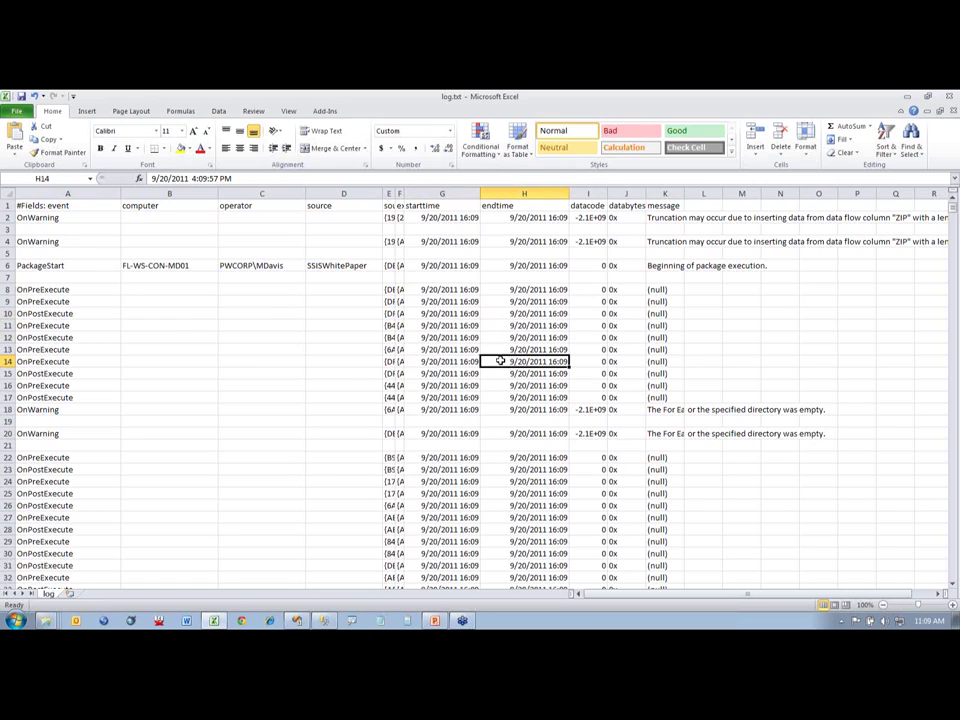
{"action": "left_click", "coordinate": [65, 362]}
{"action": "key", "text": "Down"}
{"action": "left_click", "coordinate": [543, 362]}
{"action": "left_click_drag", "start_coordinate": [605, 193], "coordinate": [848, 195]}
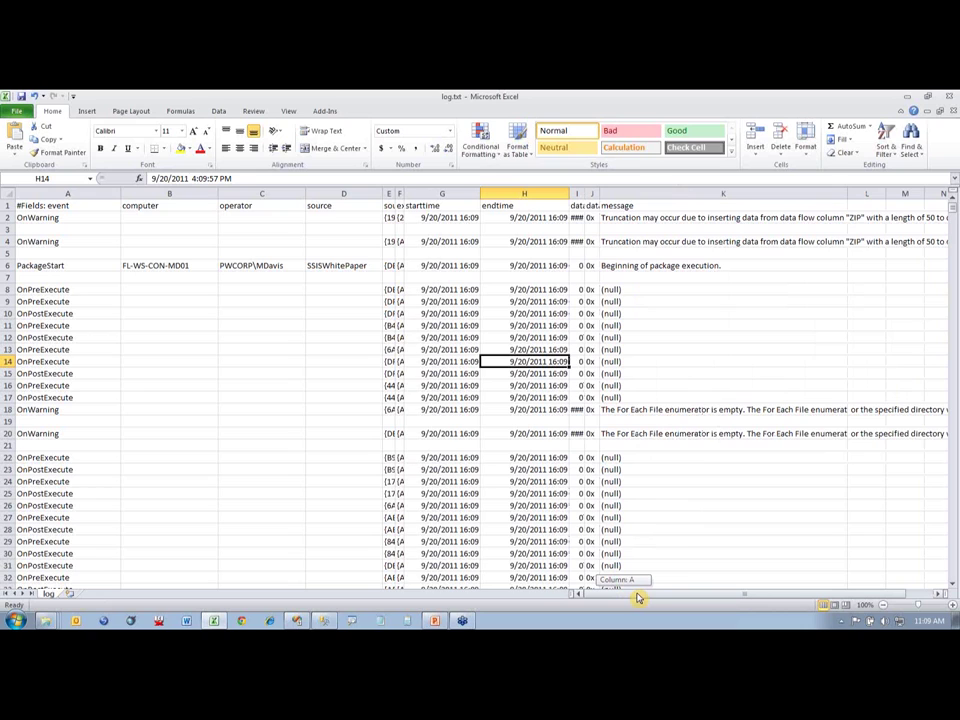
Widen column K and read the truncation, enumerator and package-start messages
{"action": "left_click_drag", "start_coordinate": [638, 597], "coordinate": [648, 597]}
{"action": "left_click", "coordinate": [620, 217]}
{"action": "left_click_drag", "start_coordinate": [742, 193], "coordinate": [903, 195]}
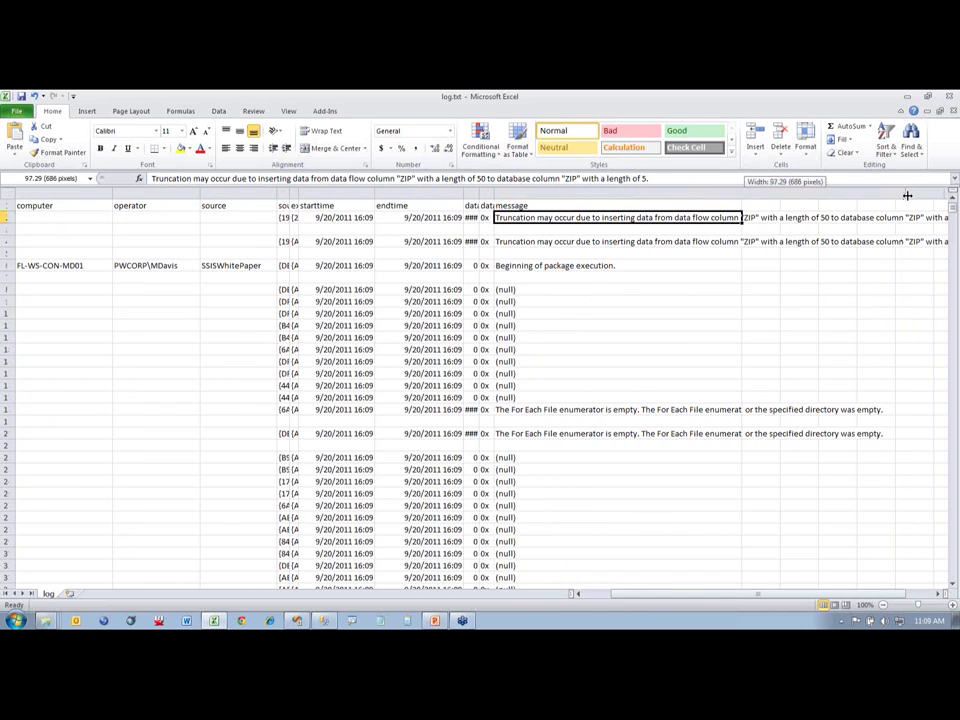
{"action": "left_click_drag", "start_coordinate": [756, 594], "coordinate": [770, 594]}
{"action": "left_click", "coordinate": [775, 251]}
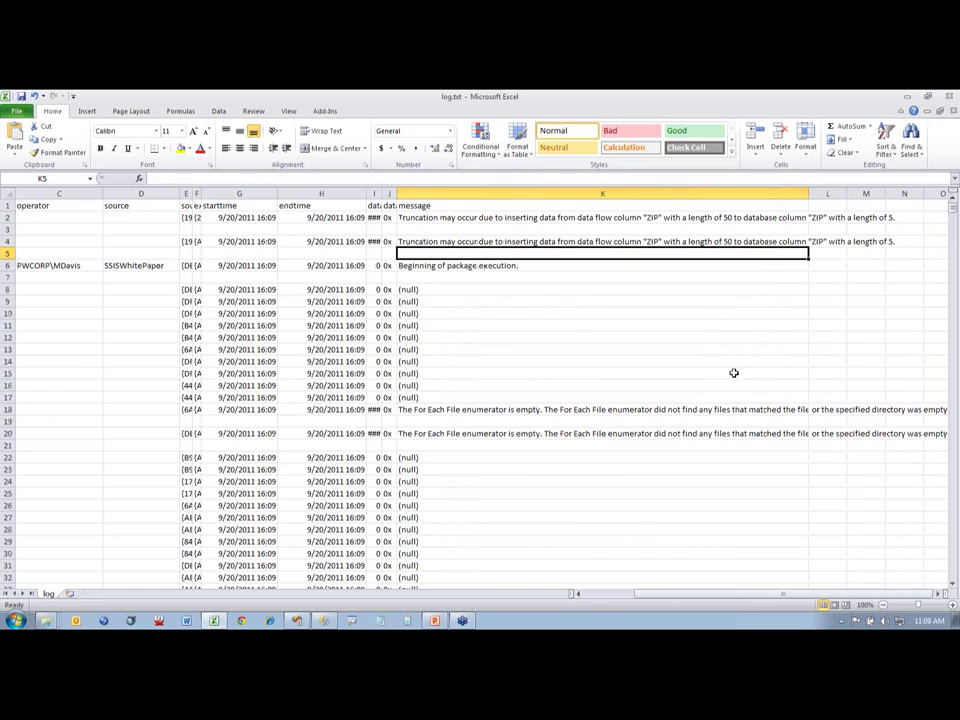
{"action": "left_click", "coordinate": [737, 434]}
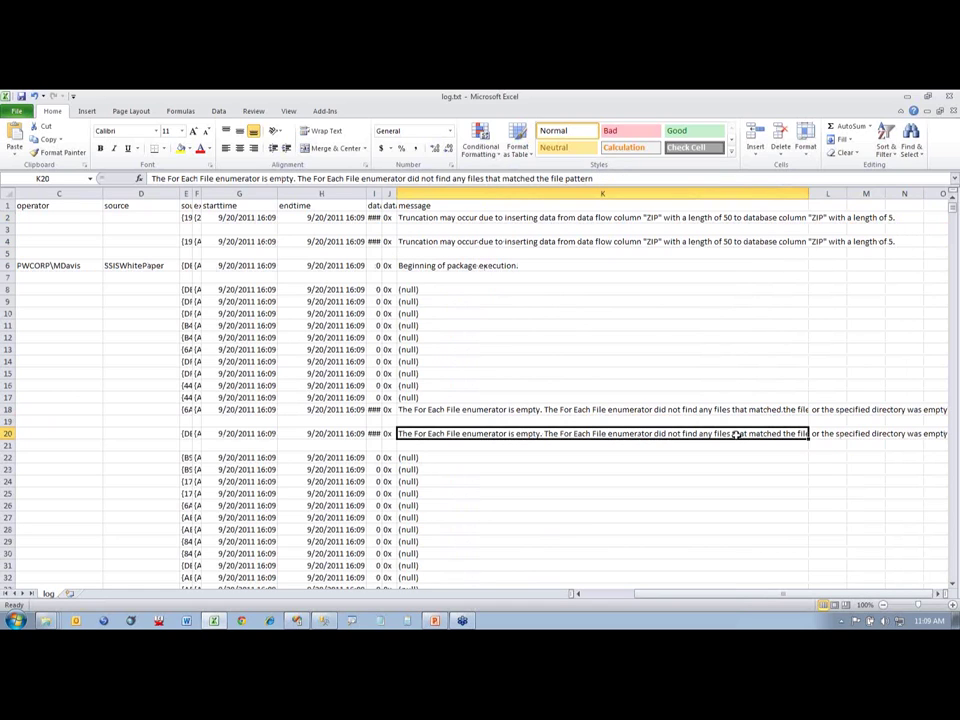
{"action": "left_click", "coordinate": [538, 241]}
{"action": "left_click", "coordinate": [535, 218]}
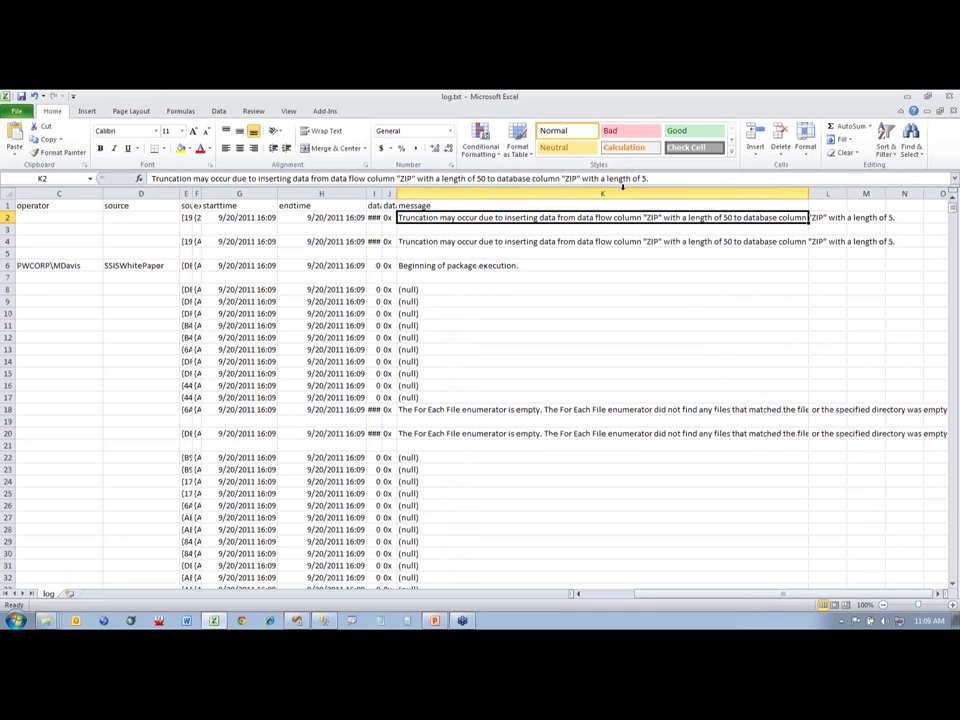
{"action": "left_click", "coordinate": [651, 241]}
{"action": "left_click", "coordinate": [508, 266]}
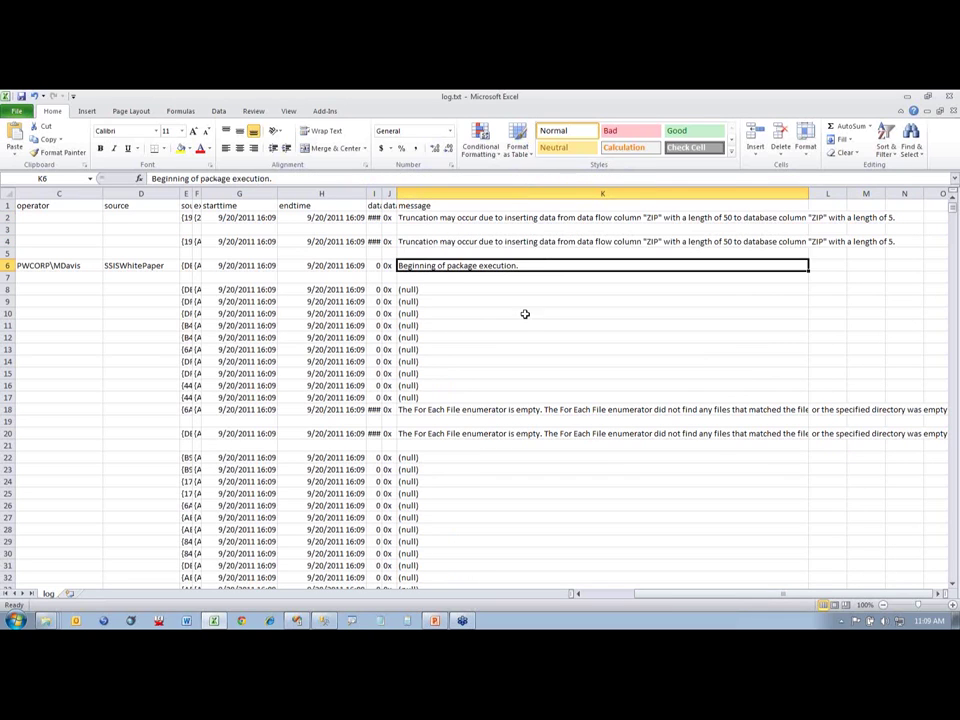
{"action": "left_click", "coordinate": [546, 409]}
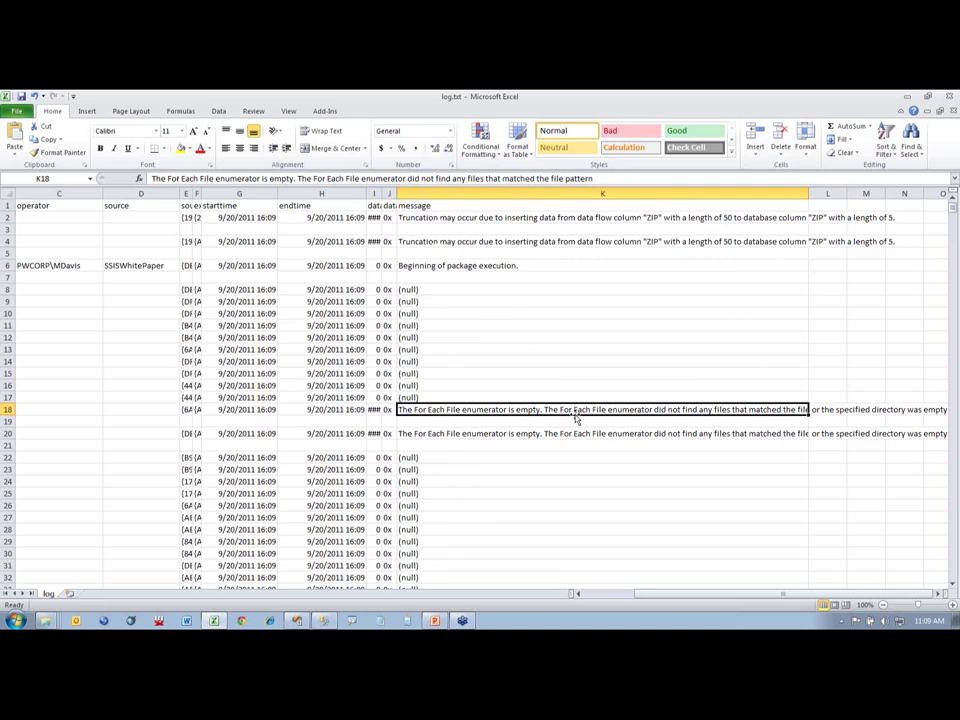
Read the second run's messages, including the REPORT_NUM warning, then return to A1 and close Excel
{"action": "scroll", "coordinate": [576, 418], "scroll_direction": "down", "scroll_amount": 1}
{"action": "scroll", "coordinate": [576, 418], "scroll_direction": "down", "scroll_amount": 7}
{"action": "left_click", "coordinate": [540, 409]}
{"action": "left_click", "coordinate": [508, 435]}
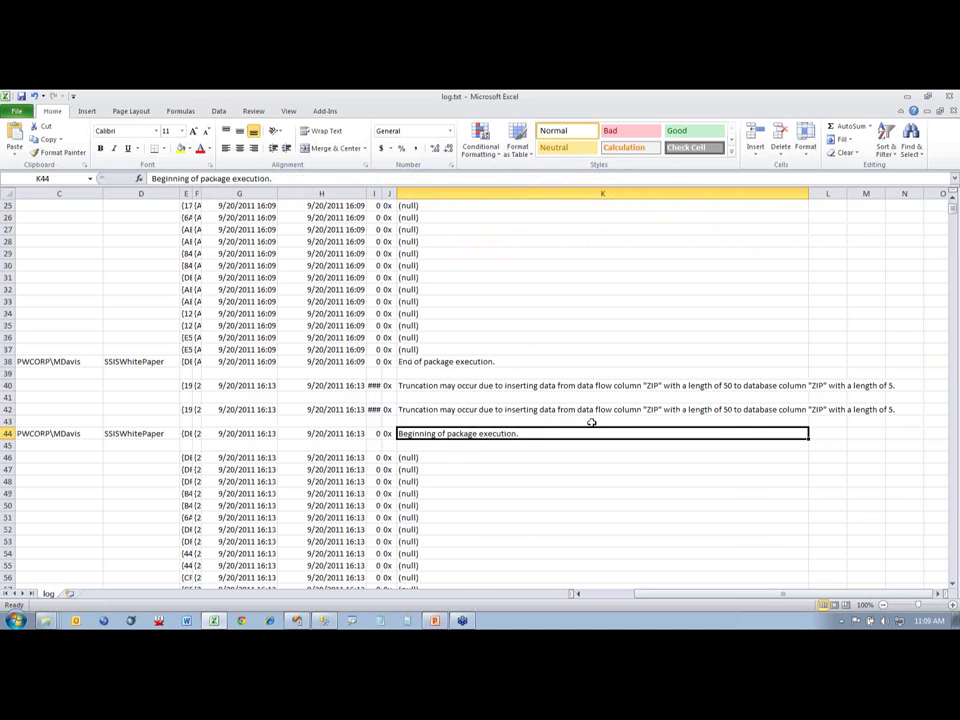
{"action": "scroll", "coordinate": [591, 422], "scroll_direction": "down", "scroll_amount": 1}
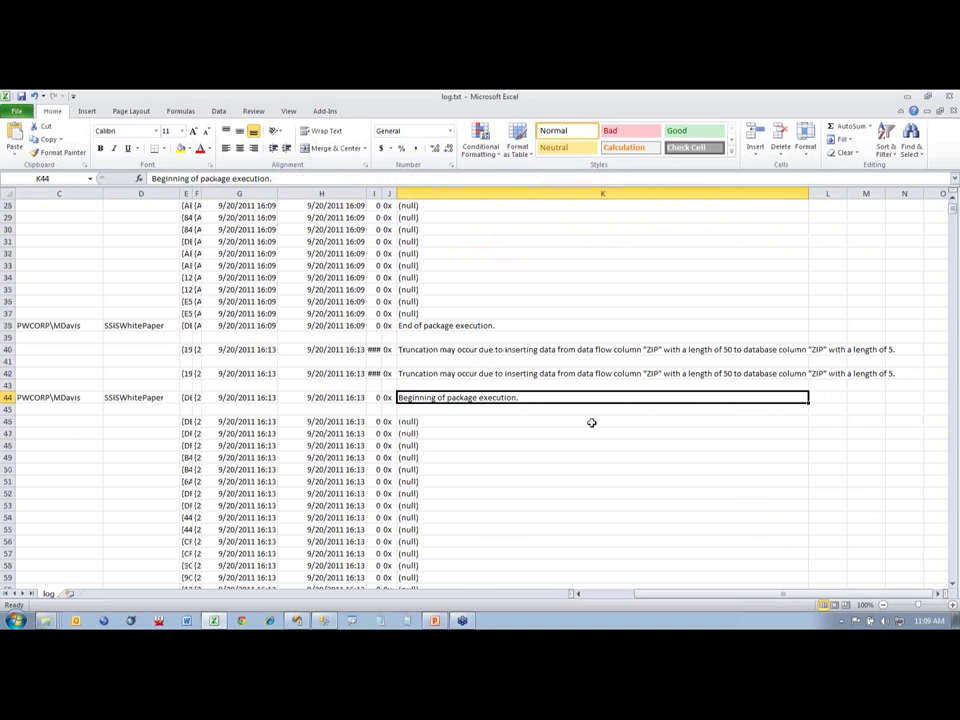
{"action": "scroll", "coordinate": [591, 422], "scroll_direction": "down", "scroll_amount": 12}
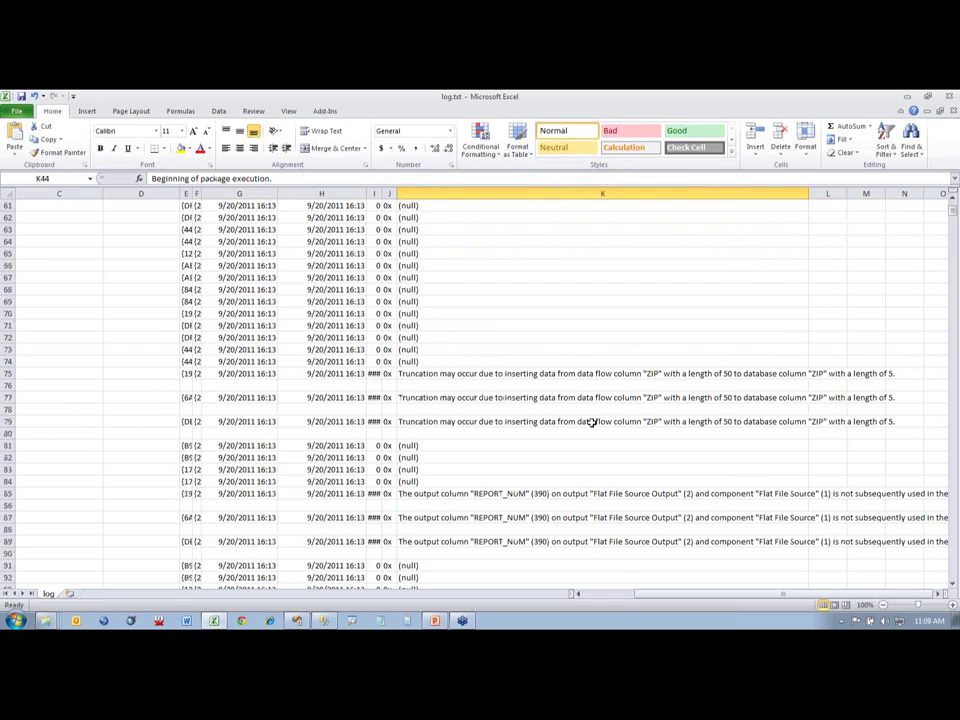
{"action": "left_click", "coordinate": [604, 493]}
{"action": "scroll", "coordinate": [615, 572], "scroll_direction": "left", "scroll_amount": 5}
{"action": "scroll", "coordinate": [653, 525], "scroll_direction": "up", "scroll_amount": 20}
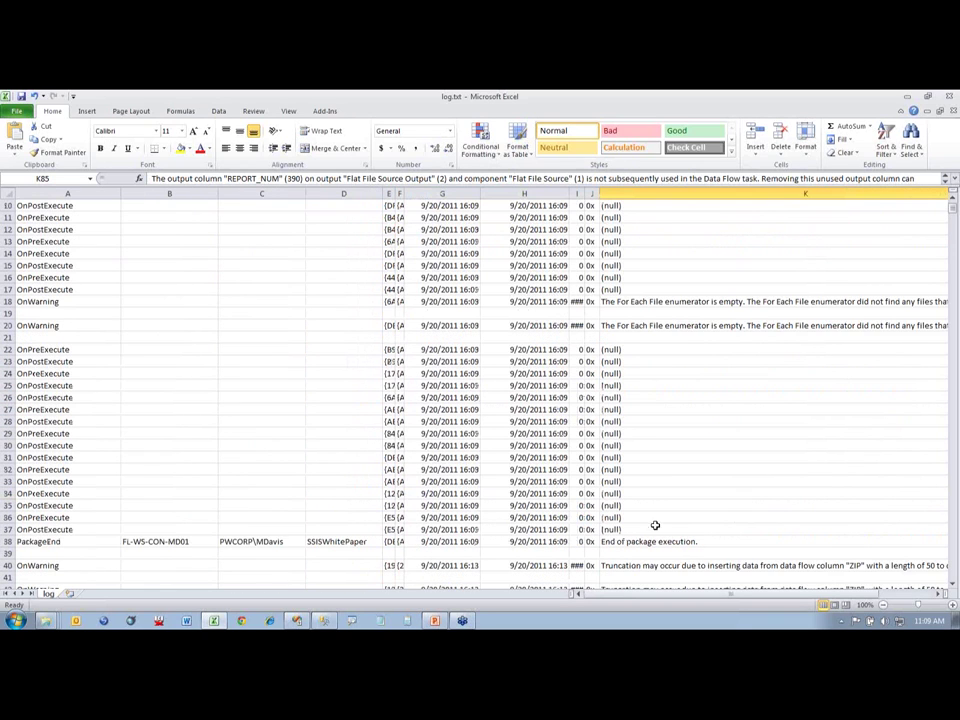
{"action": "left_click", "coordinate": [91, 207]}
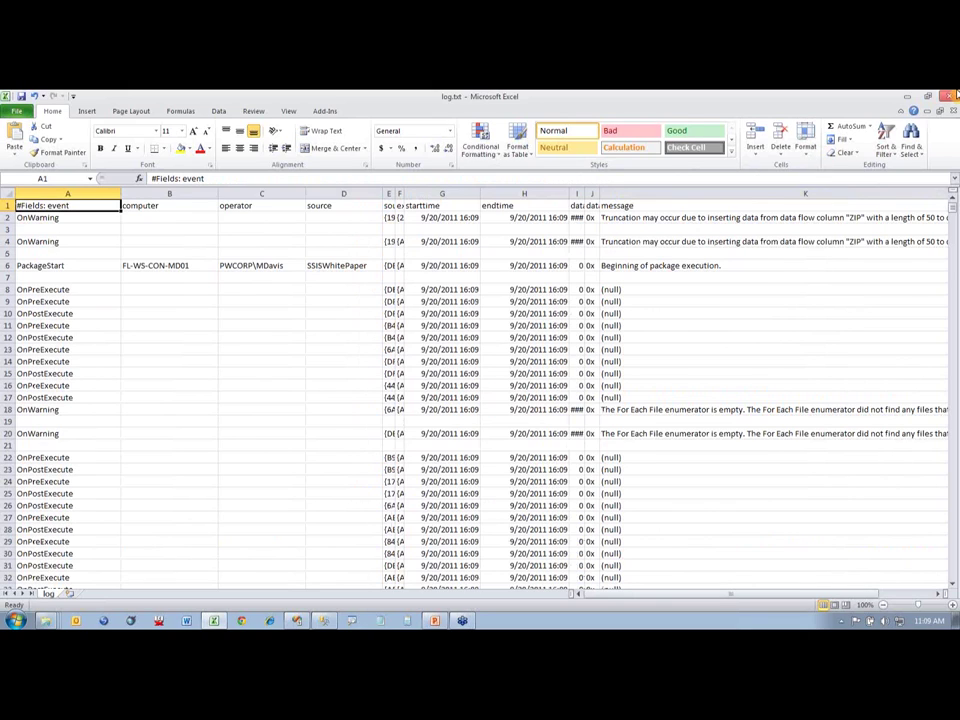
{"action": "left_click", "coordinate": [953, 95]}
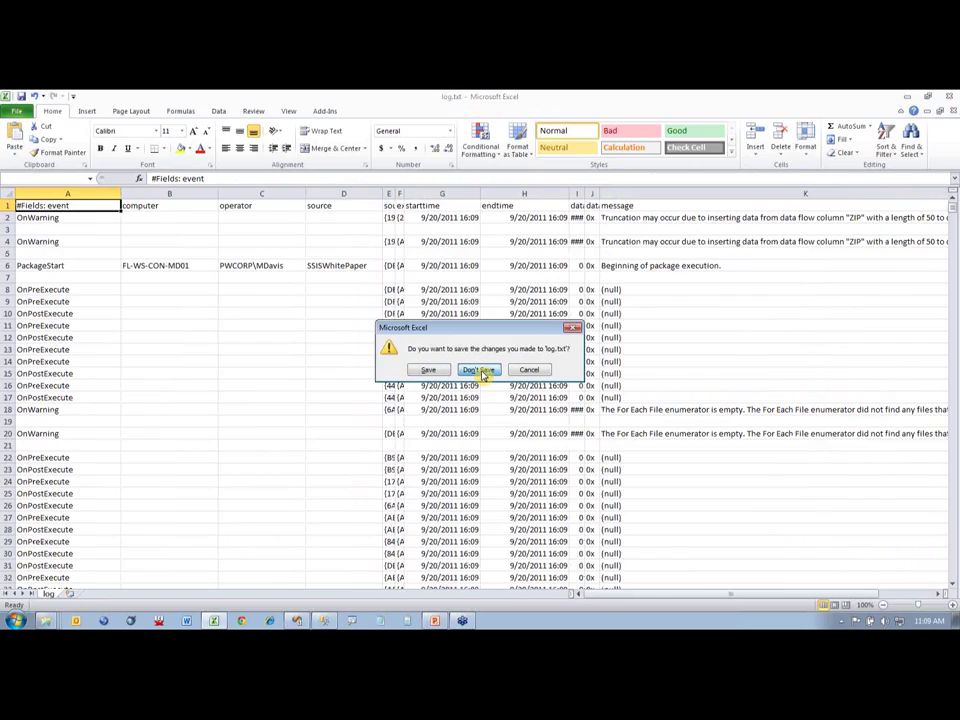
Discard log.txt changes and show the Details tab for the log.txt provider in Configure SSIS Logs
{"action": "left_click", "coordinate": [481, 371]}
{"action": "right_click", "coordinate": [482, 272]}
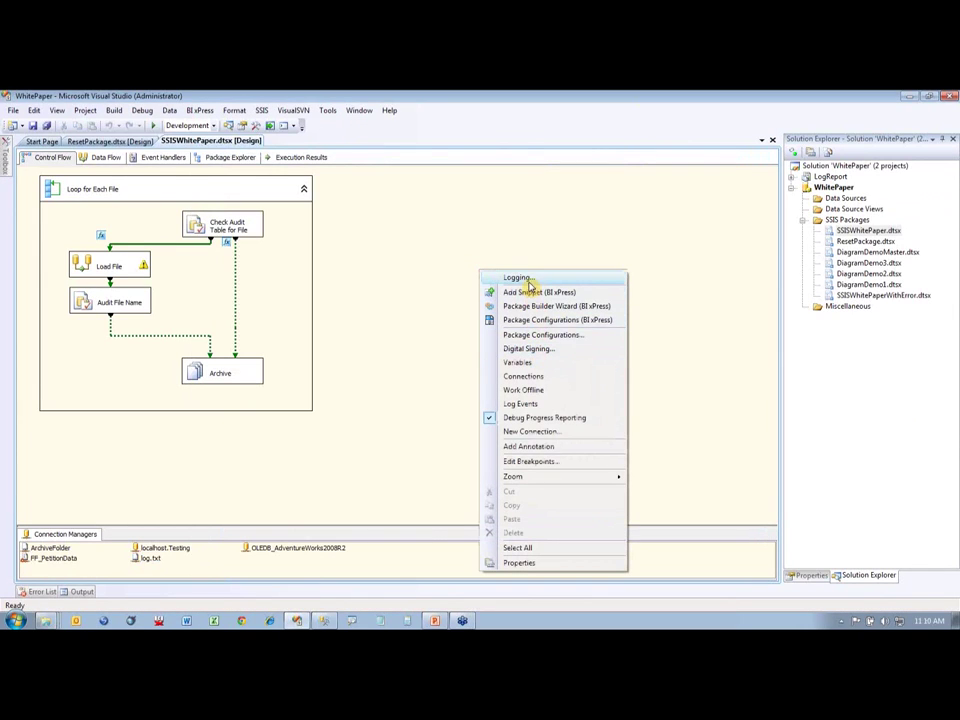
{"action": "left_click", "coordinate": [529, 280]}
{"action": "left_click", "coordinate": [534, 319]}
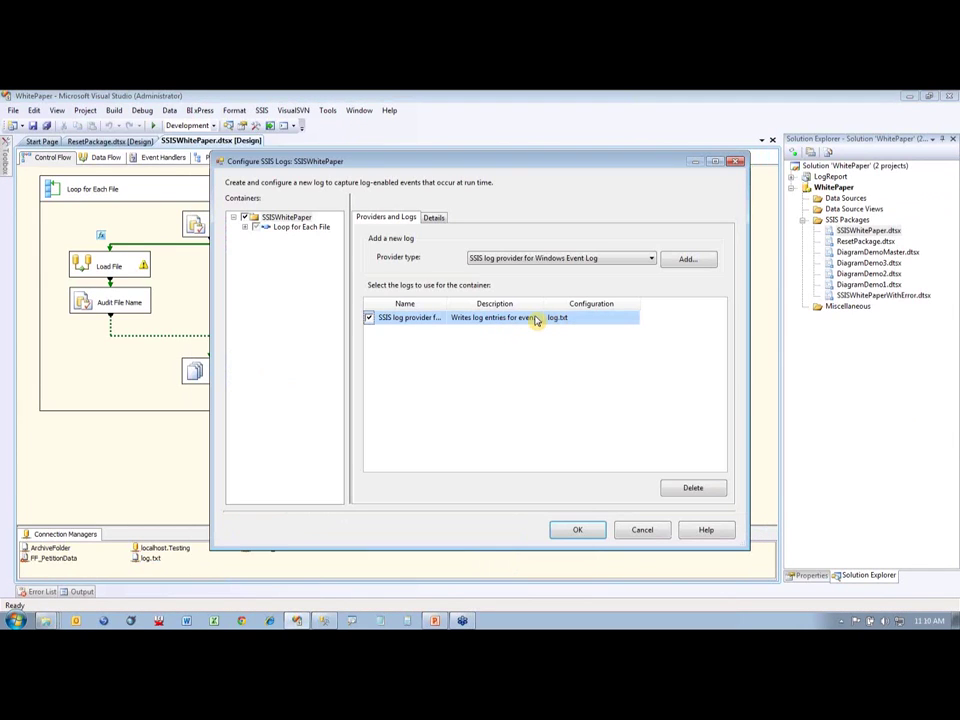
{"action": "left_click", "coordinate": [436, 219]}
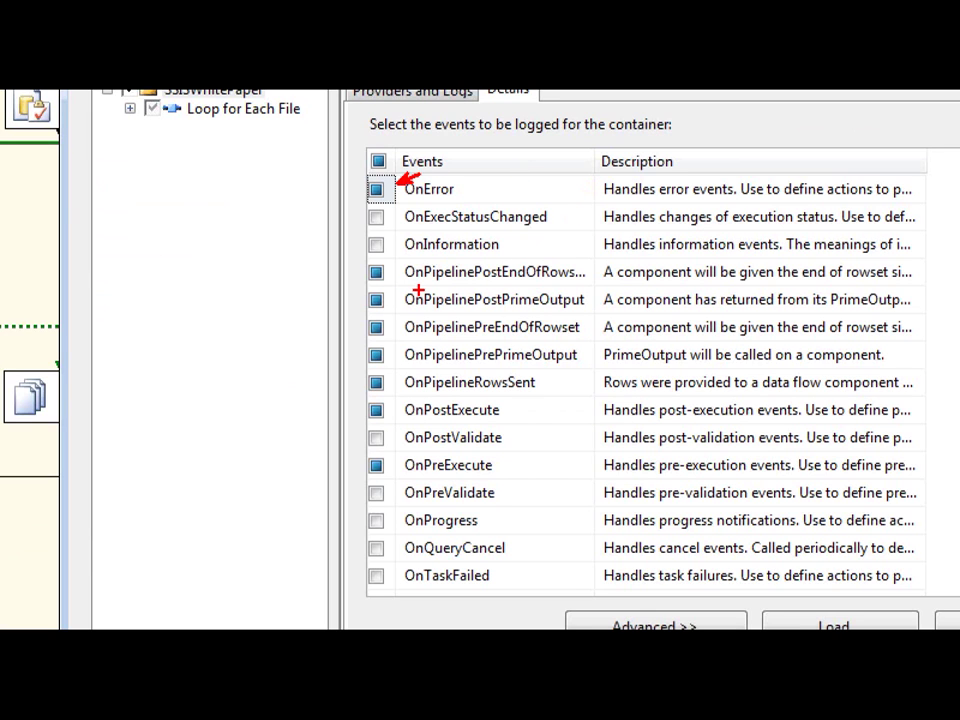
{"action": "left_click_drag", "start_coordinate": [420, 288], "coordinate": [475, 289]}
{"action": "left_click_drag", "start_coordinate": [453, 425], "coordinate": [468, 425]}
{"action": "left_click_drag", "start_coordinate": [435, 479], "coordinate": [469, 479]}
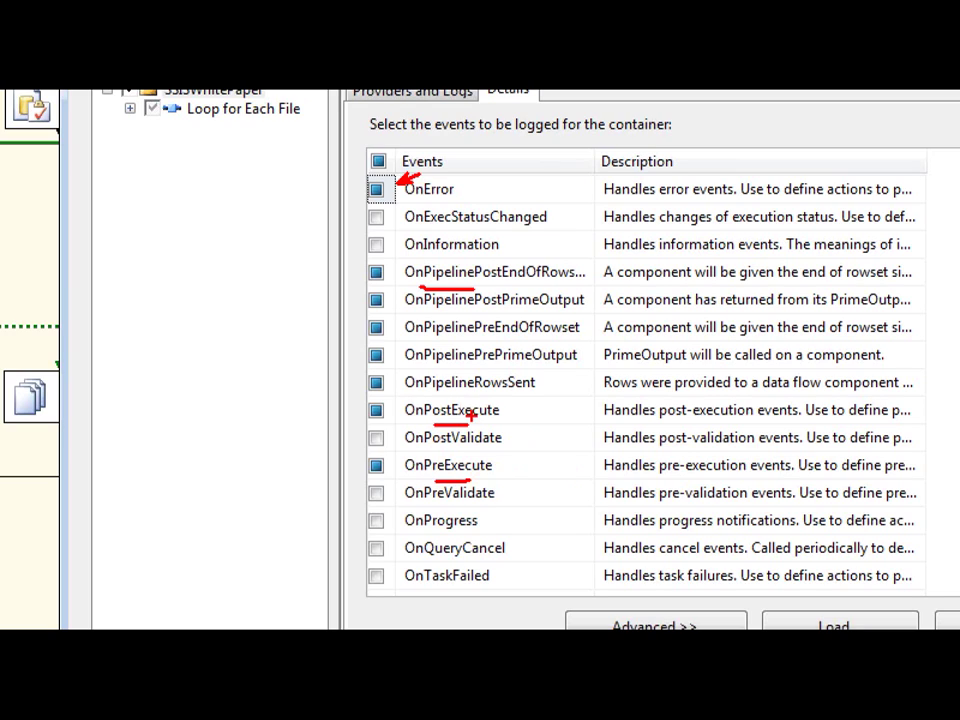
{"action": "key", "text": "ctrl+z"}
{"action": "key", "text": "ctrl+z"}
{"action": "key", "text": "ctrl+z"}
{"action": "key", "text": "ctrl+z"}
{"action": "key", "text": "ctrl+z"}
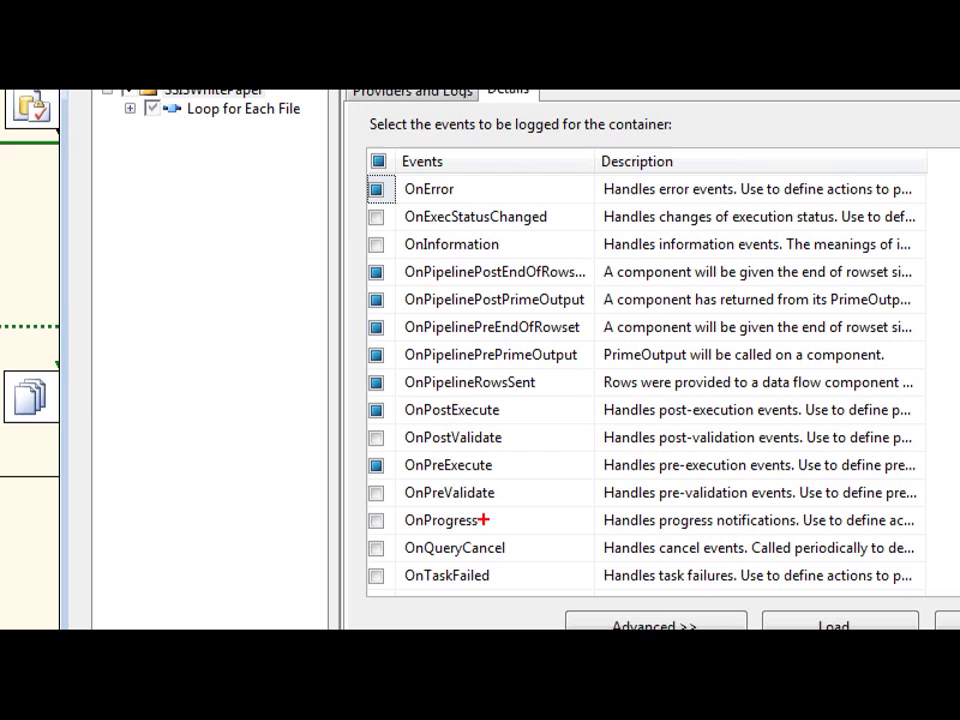